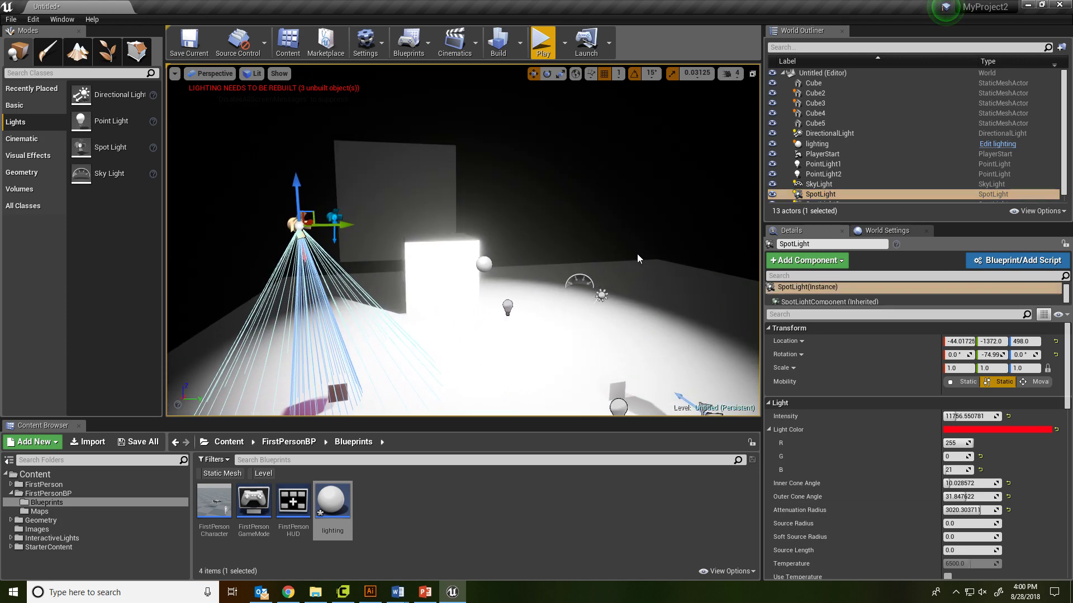
Step: Hide the lighting blueprint actor in the level so its light no longer affects the scene
{"action": "right_click_drag", "start_coordinate": [370, 227], "coordinate": [347, 240]}
{"action": "left_click", "coordinate": [825, 134]}
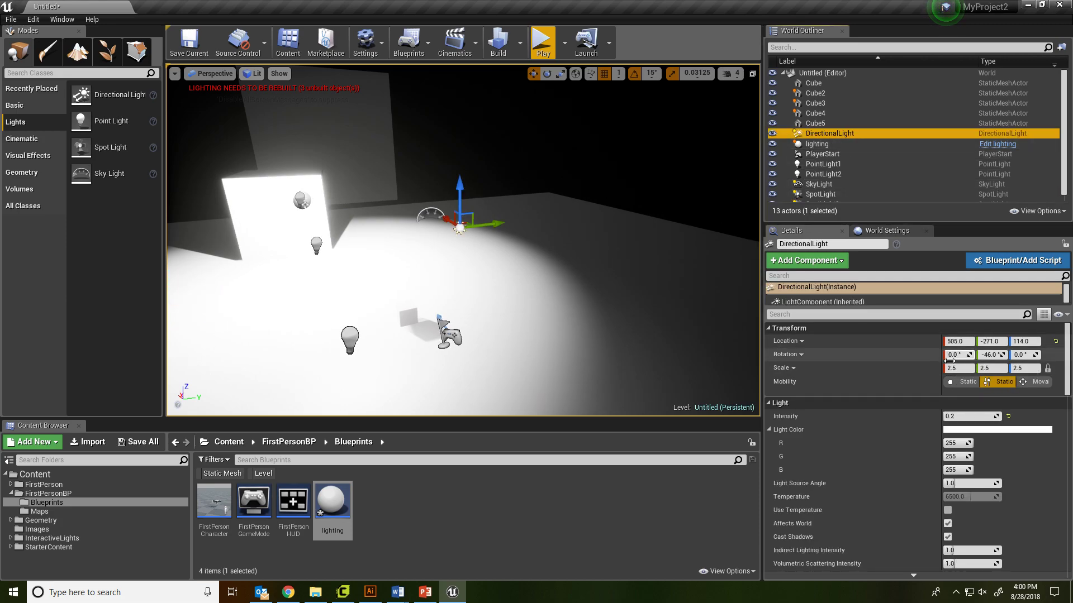
{"action": "right_click_drag", "start_coordinate": [515, 268], "coordinate": [436, 282]}
{"action": "left_click", "coordinate": [426, 236]}
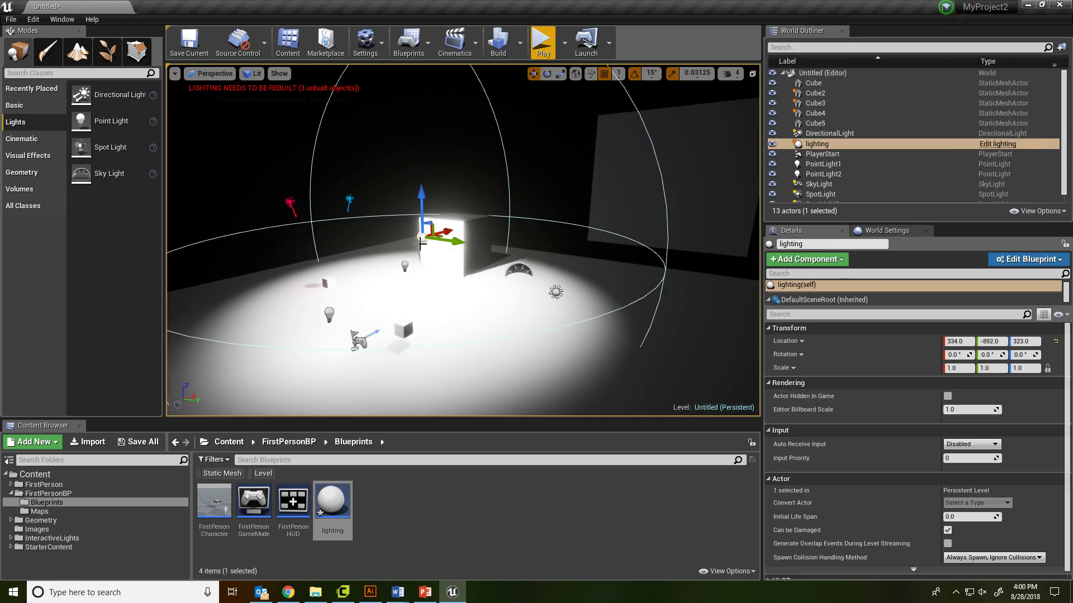
{"action": "left_click", "coordinate": [775, 145]}
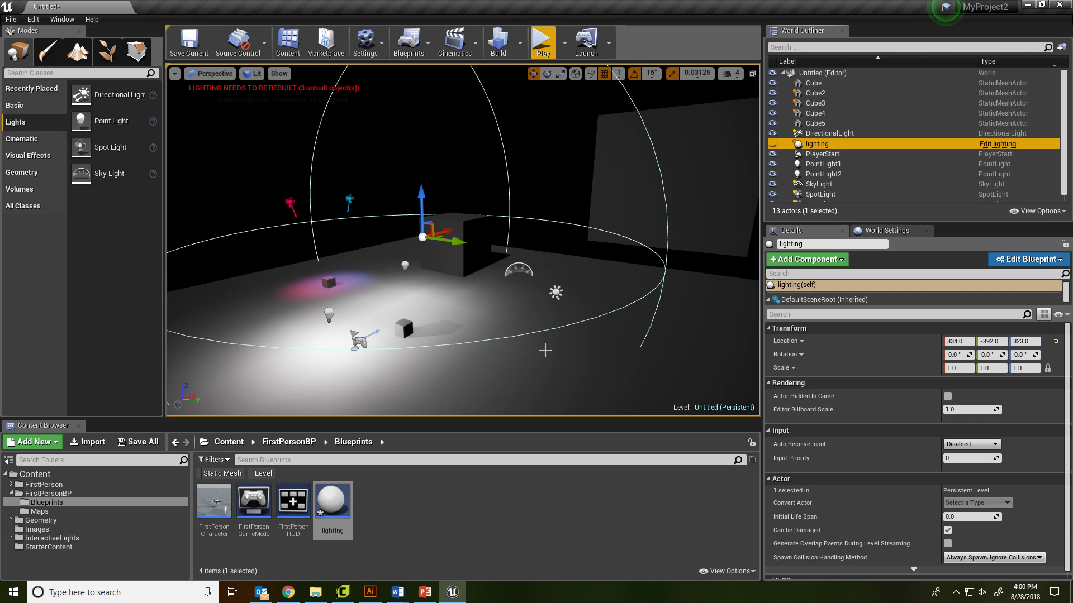
Step: Place a new point light just above an empty part of the floor, at about X -865, Y 573, Z 95
{"action": "right_click_drag", "start_coordinate": [476, 323], "coordinate": [536, 323]}
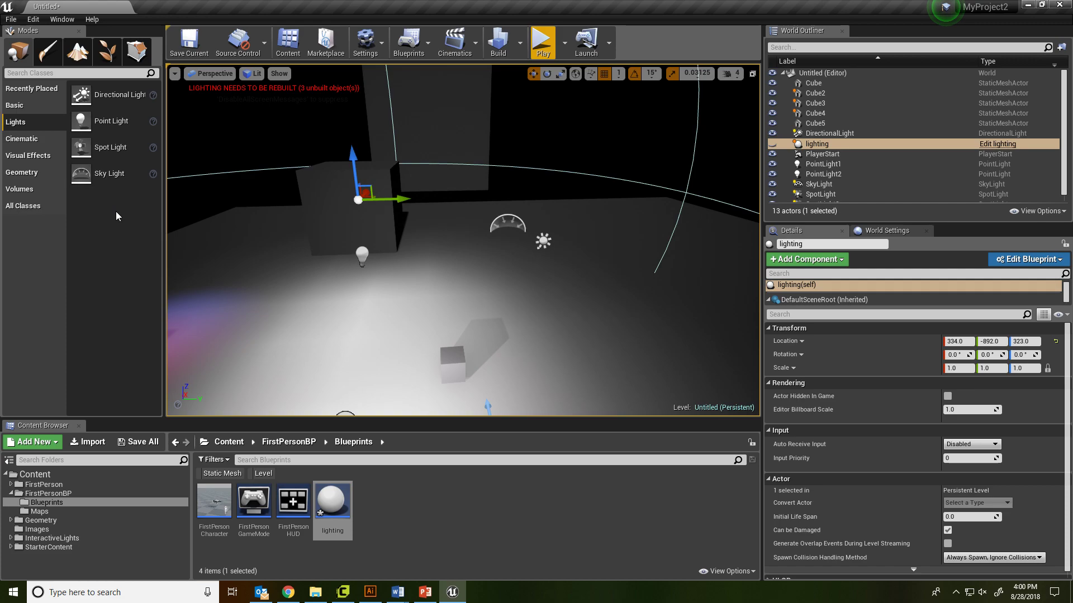
{"action": "right_click_drag", "start_coordinate": [204, 136], "coordinate": [313, 145]}
{"action": "left_click_drag", "start_coordinate": [105, 124], "coordinate": [448, 286]}
{"action": "right_click_drag", "start_coordinate": [449, 286], "coordinate": [486, 276]}
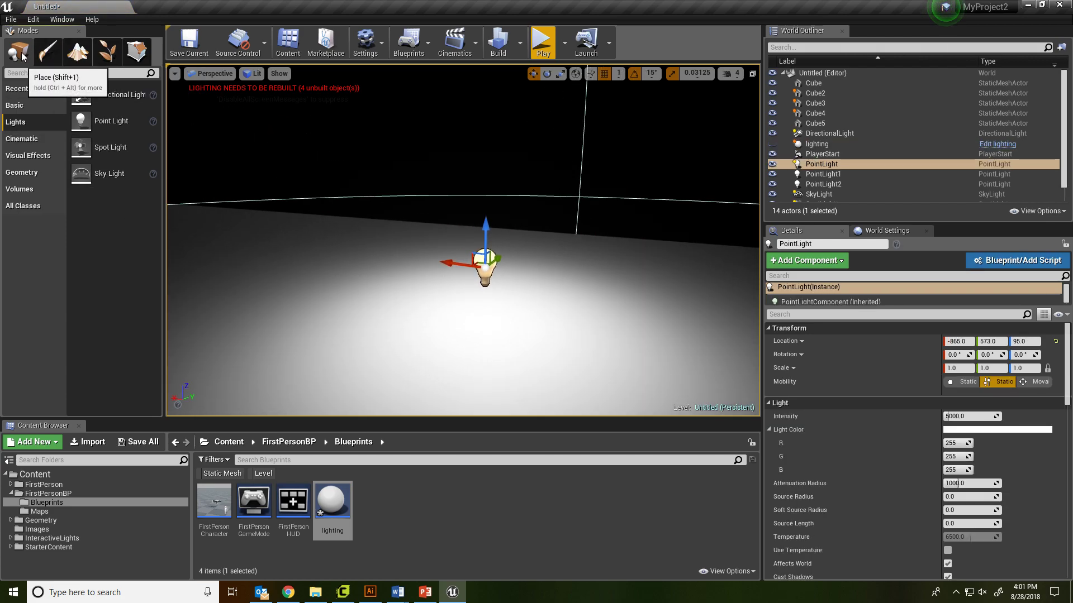
Step: Add a cube scaled to 0.34375 on the floor beside the new point light, at about X -898, Y 611, Z 63
{"action": "left_click", "coordinate": [20, 105]}
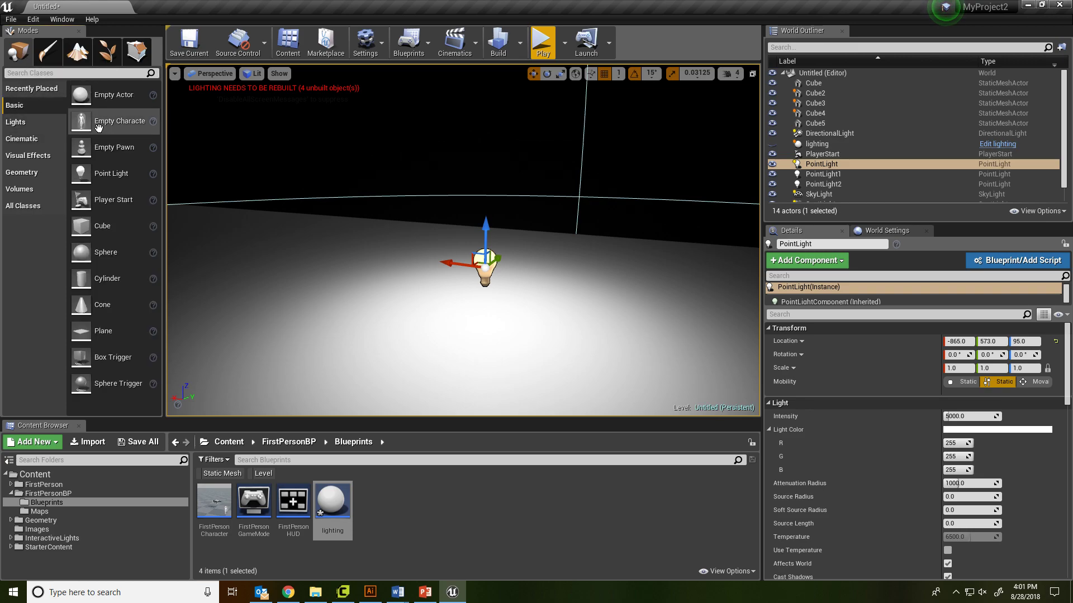
{"action": "left_click_drag", "start_coordinate": [84, 225], "coordinate": [581, 336]}
{"action": "key", "text": "w"}
{"action": "left_click_drag", "start_coordinate": [597, 286], "coordinate": [595, 266]}
{"action": "right_click_drag", "start_coordinate": [595, 265], "coordinate": [642, 266]}
{"action": "left_click_drag", "start_coordinate": [432, 305], "coordinate": [394, 299]}
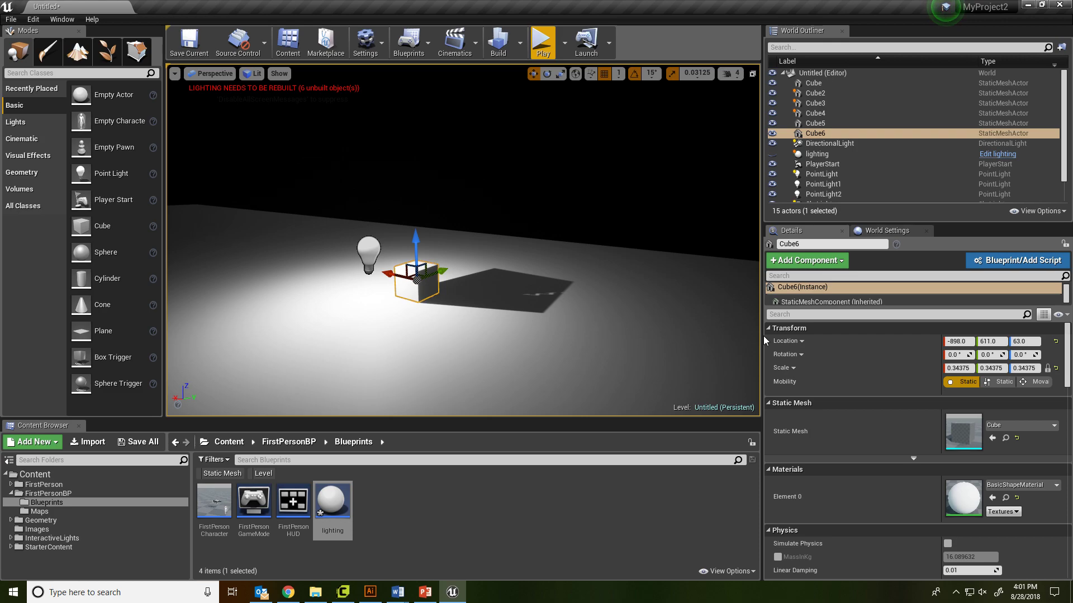
Step: Switch the point light's mobility to Movable and then Stationary, shifting it along X after each change to finish at about -876
{"action": "left_click", "coordinate": [378, 250]}
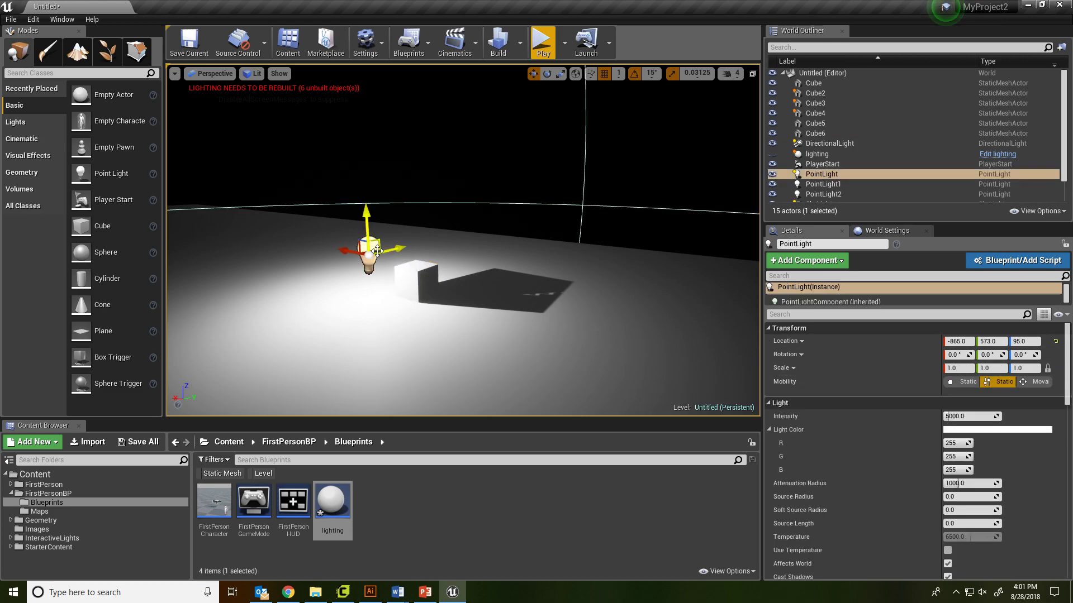
{"action": "left_click", "coordinate": [1032, 382]}
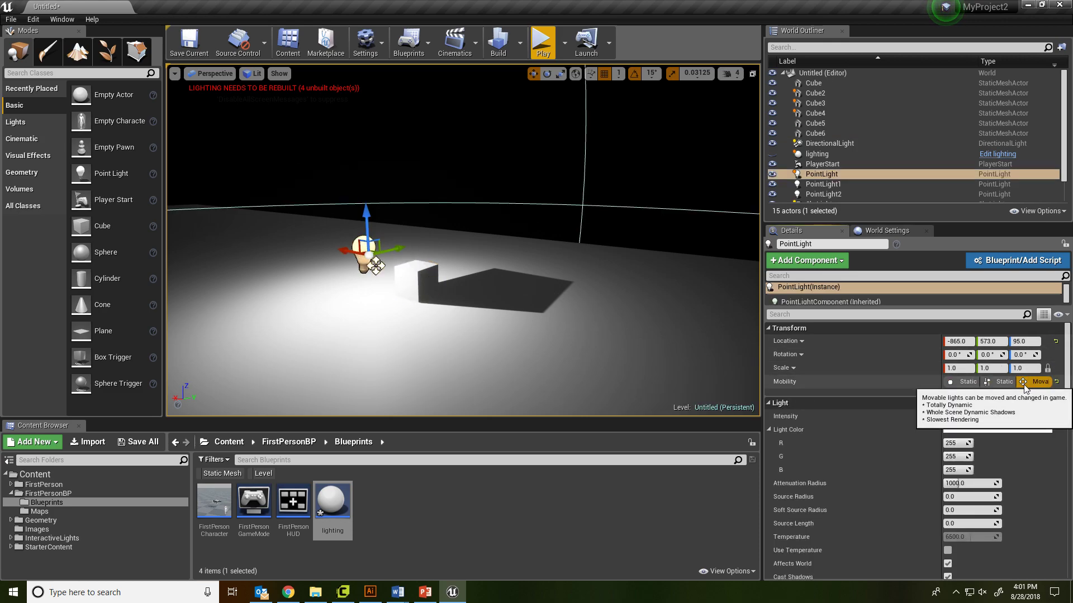
{"action": "mouse_move", "coordinate": [357, 255]}
{"action": "left_mouse_down"}
{"action": "mouse_move", "coordinate": [480, 270]}
{"action": "mouse_move", "coordinate": [354, 258]}
{"action": "mouse_move", "coordinate": [369, 268]}
{"action": "left_mouse_up"}
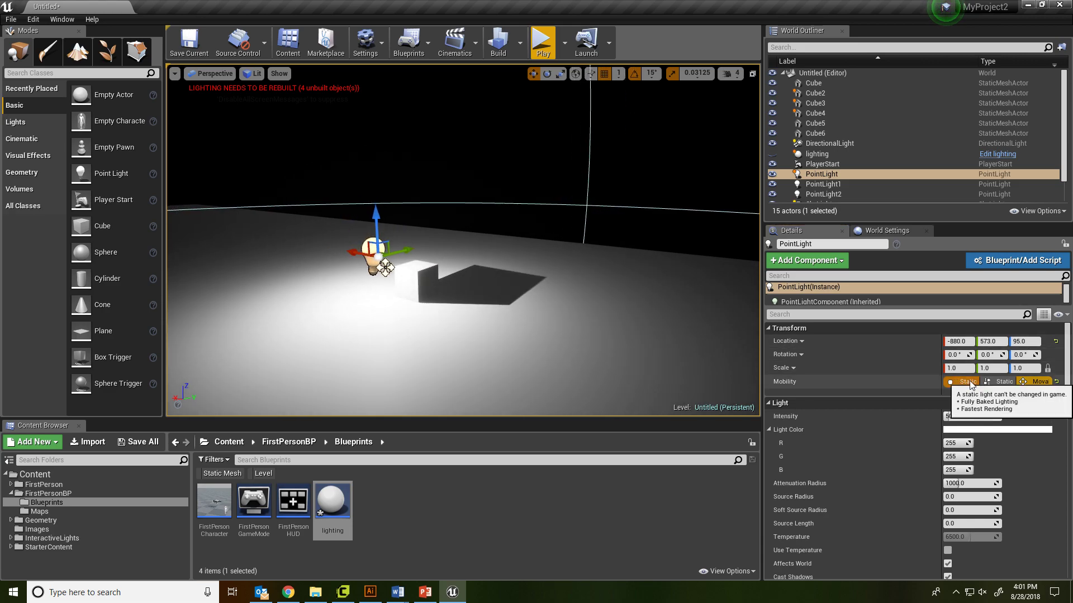
{"action": "left_click", "coordinate": [992, 382]}
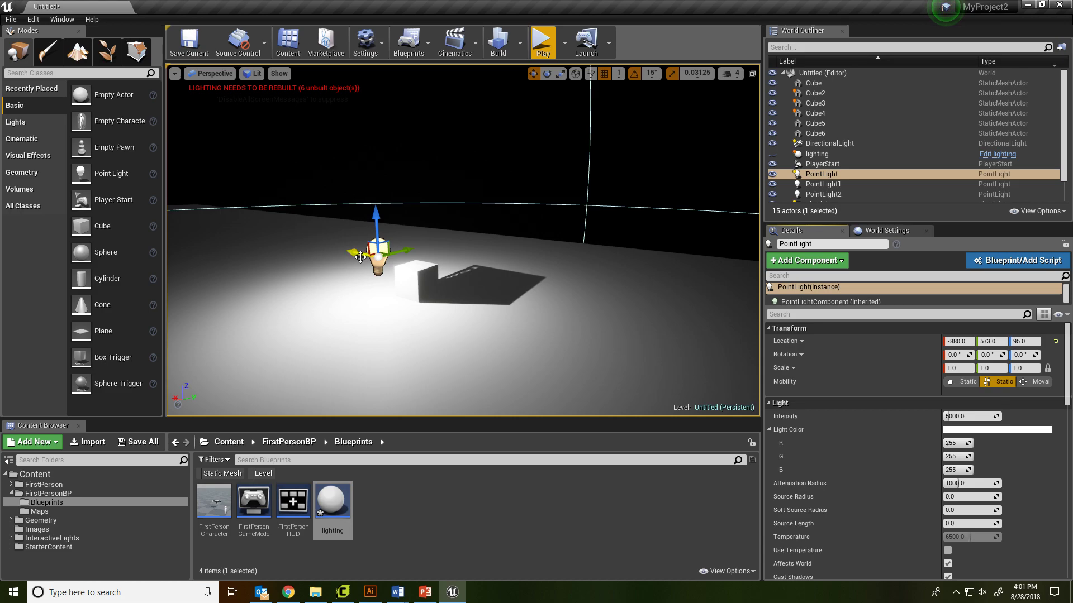
{"action": "left_click_drag", "start_coordinate": [358, 255], "coordinate": [356, 258]}
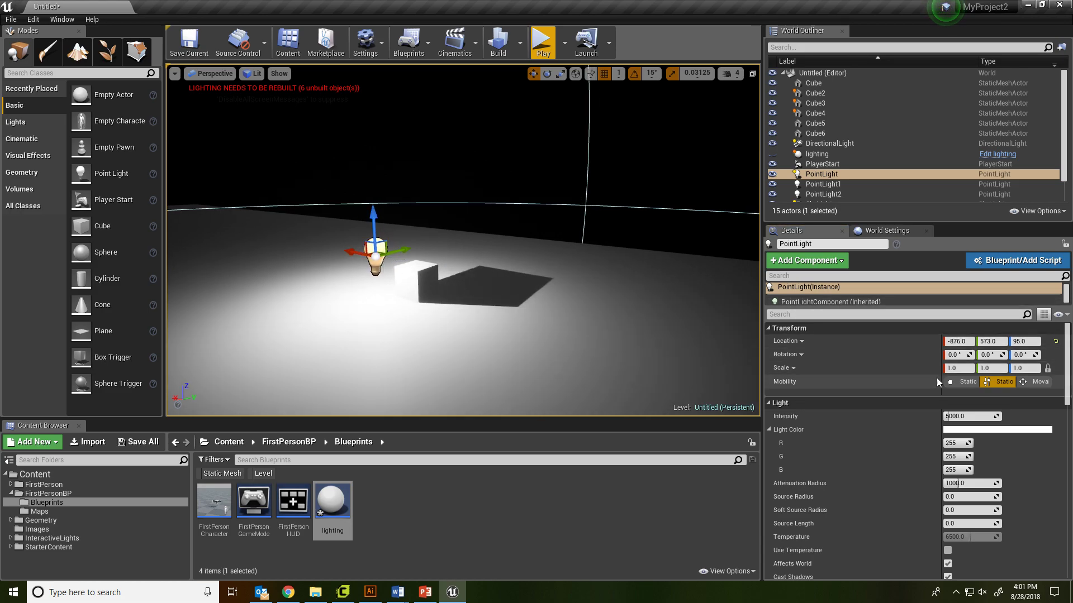
Step: Set the point light's mobility to Static and try moving the small cube beside it
{"action": "left_click", "coordinate": [963, 382]}
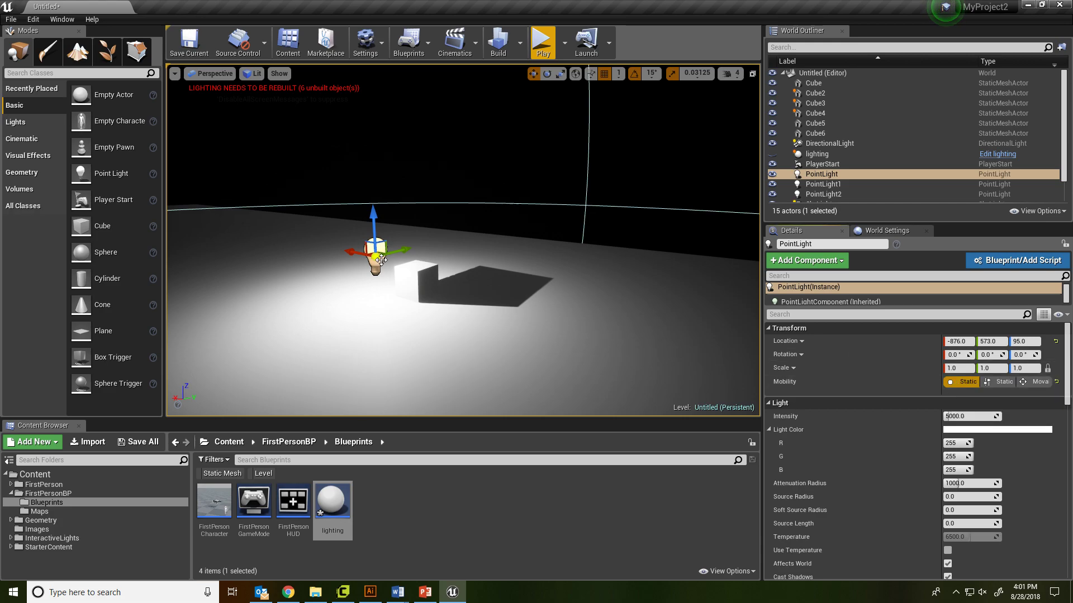
{"action": "left_click", "coordinate": [420, 274]}
{"action": "mouse_move", "coordinate": [399, 273]}
{"action": "left_mouse_down"}
{"action": "mouse_move", "coordinate": [452, 285]}
{"action": "mouse_move", "coordinate": [332, 260]}
{"action": "mouse_move", "coordinate": [414, 284]}
{"action": "mouse_move", "coordinate": [338, 282]}
{"action": "mouse_move", "coordinate": [419, 290]}
{"action": "mouse_move", "coordinate": [398, 288]}
{"action": "left_mouse_up"}
{"action": "left_click", "coordinate": [374, 258]}
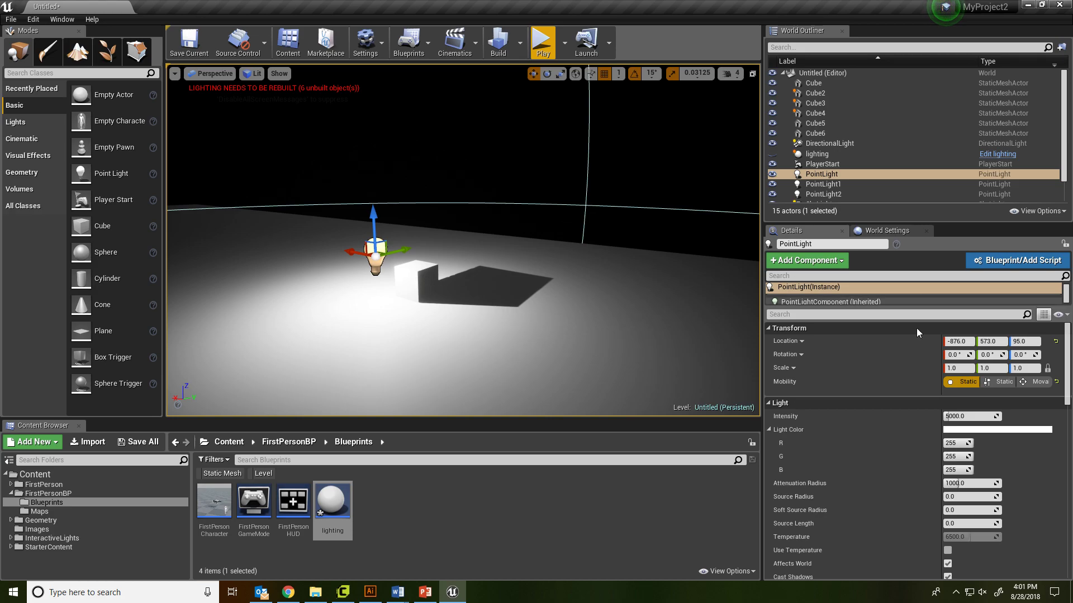
Step: Raise the point light's intensity to 10000000, and bring it back down to about 5383
{"action": "scroll", "coordinate": [962, 418], "scroll_direction": "down", "scroll_amount": 1}
{"action": "left_click_drag", "start_coordinate": [969, 399], "coordinate": [1003, 399]}
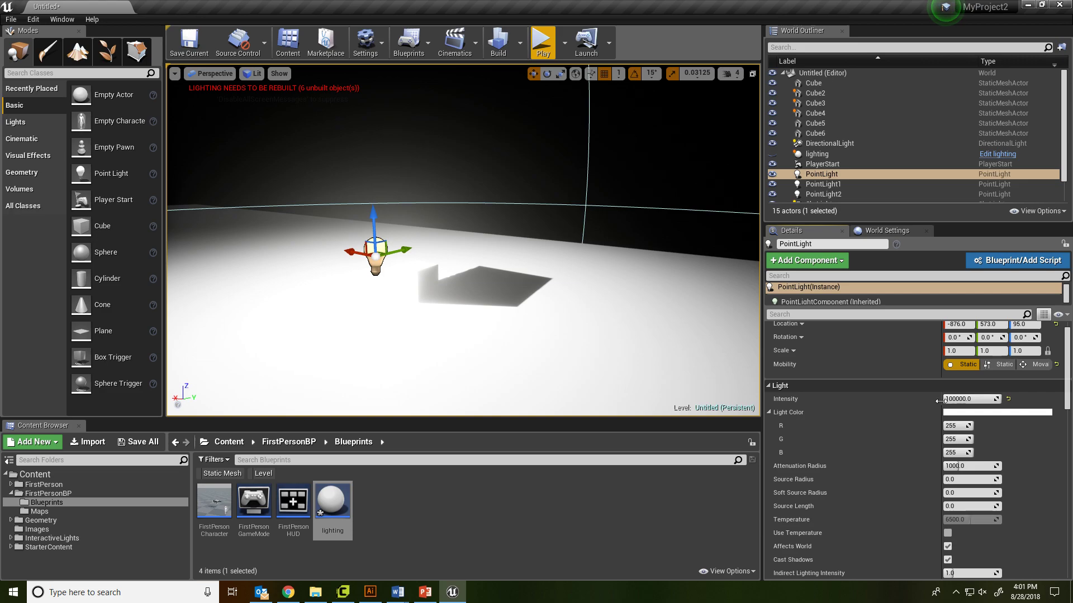
{"action": "type", "text": "10000000"}
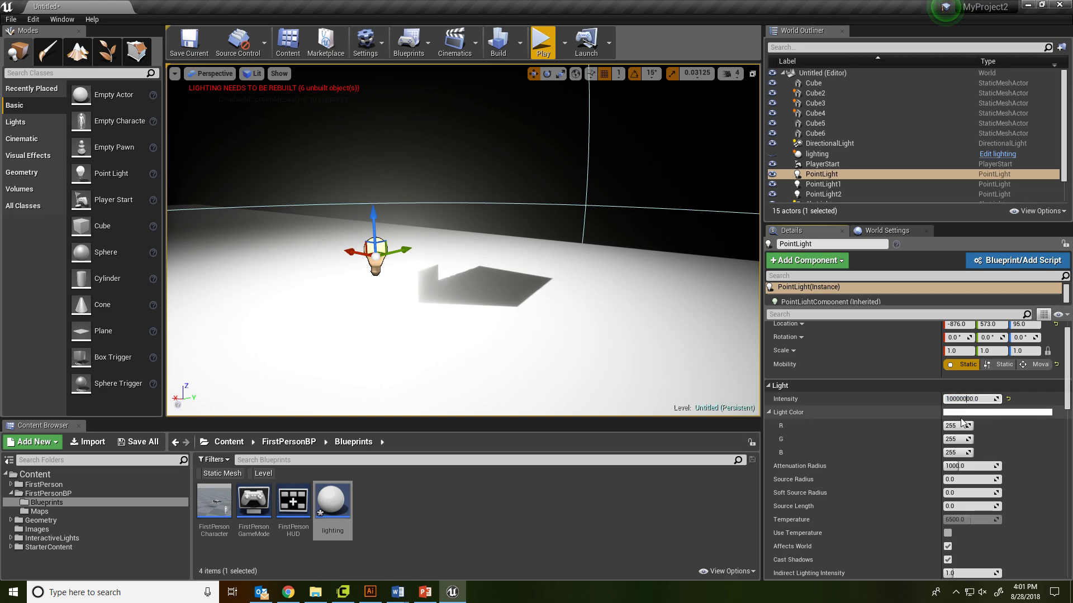
{"action": "key", "text": "Return"}
{"action": "left_click", "coordinate": [960, 423]}
{"action": "left_click_drag", "start_coordinate": [986, 399], "coordinate": [949, 398]}
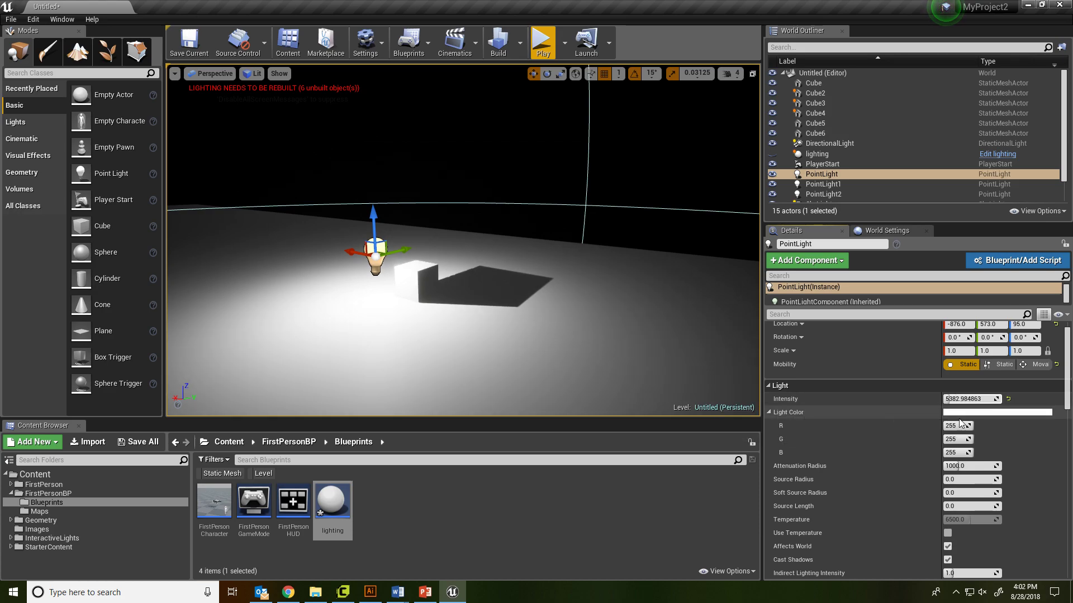
{"action": "left_click", "coordinate": [961, 412]}
{"action": "left_click_drag", "start_coordinate": [819, 375], "coordinate": [853, 374]}
{"action": "left_click", "coordinate": [923, 549]}
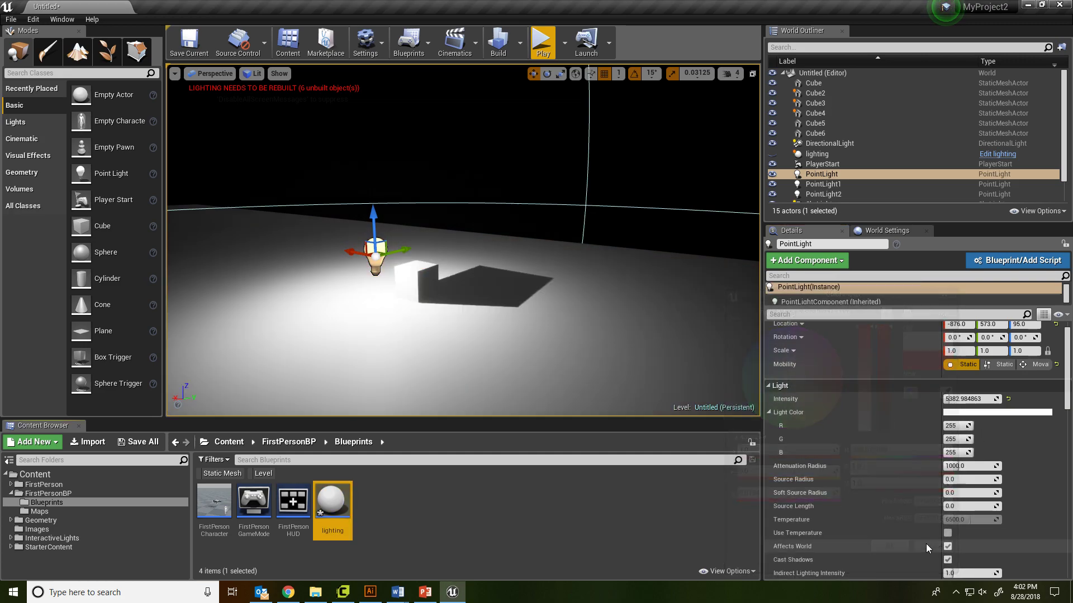
Step: Reduce the point light's attenuation radius to about 760, and further to about 576
{"action": "scroll", "coordinate": [1022, 441], "scroll_direction": "down", "scroll_amount": 3}
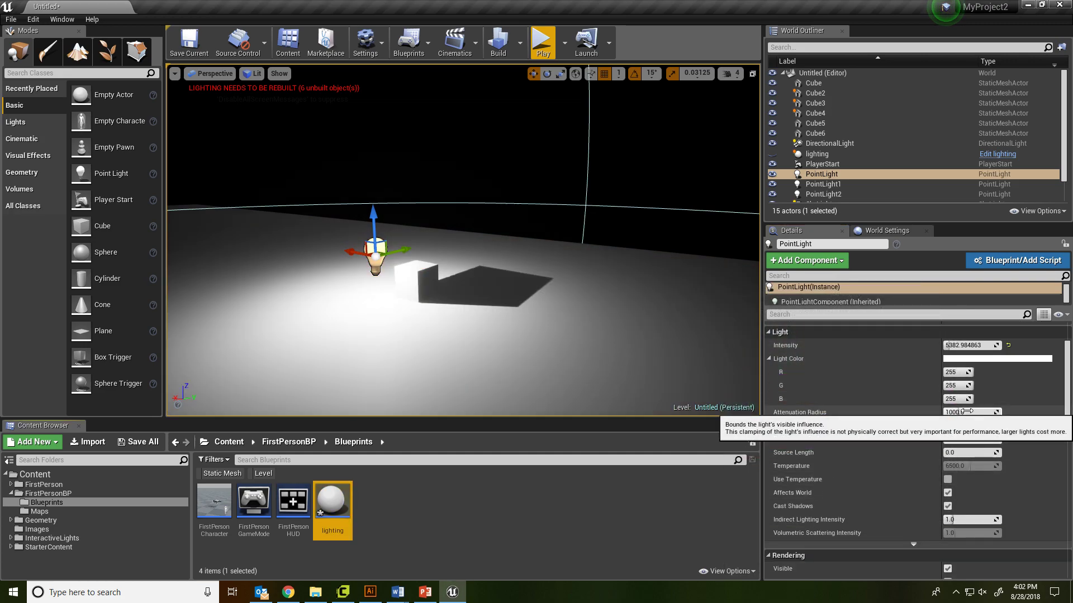
{"action": "left_click_drag", "start_coordinate": [978, 413], "coordinate": [954, 413]}
{"action": "mouse_move", "coordinate": [382, 288]}
{"action": "right_mouse_down"}
{"action": "mouse_move", "coordinate": [335, 290]}
{"action": "mouse_move", "coordinate": [375, 304]}
{"action": "right_mouse_up"}
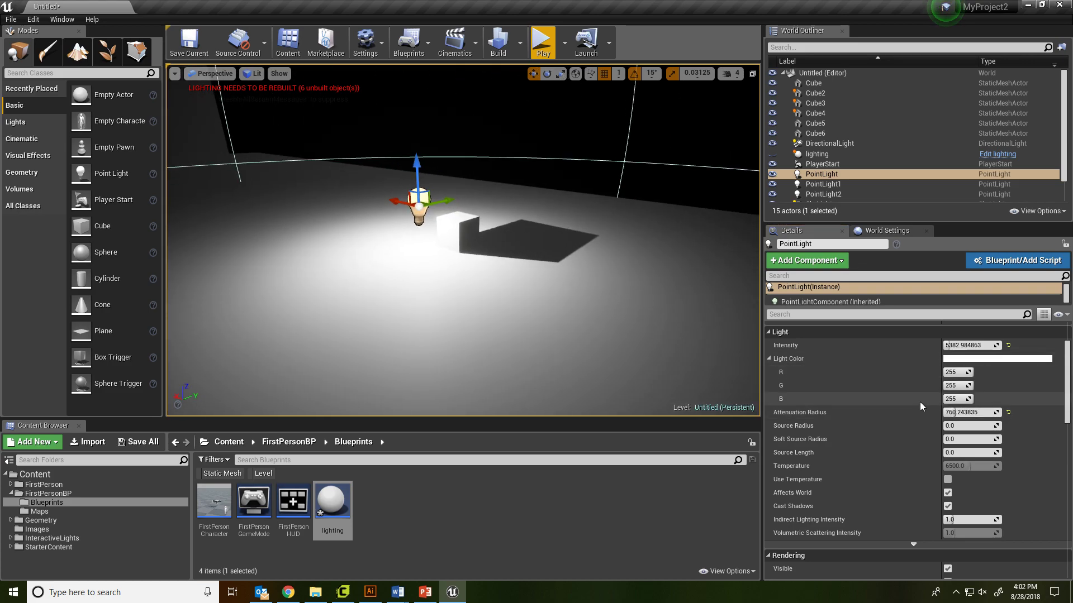
{"action": "mouse_move", "coordinate": [948, 413]}
{"action": "left_mouse_down"}
{"action": "mouse_move", "coordinate": [938, 412]}
{"action": "mouse_move", "coordinate": [953, 413]}
{"action": "left_mouse_up"}
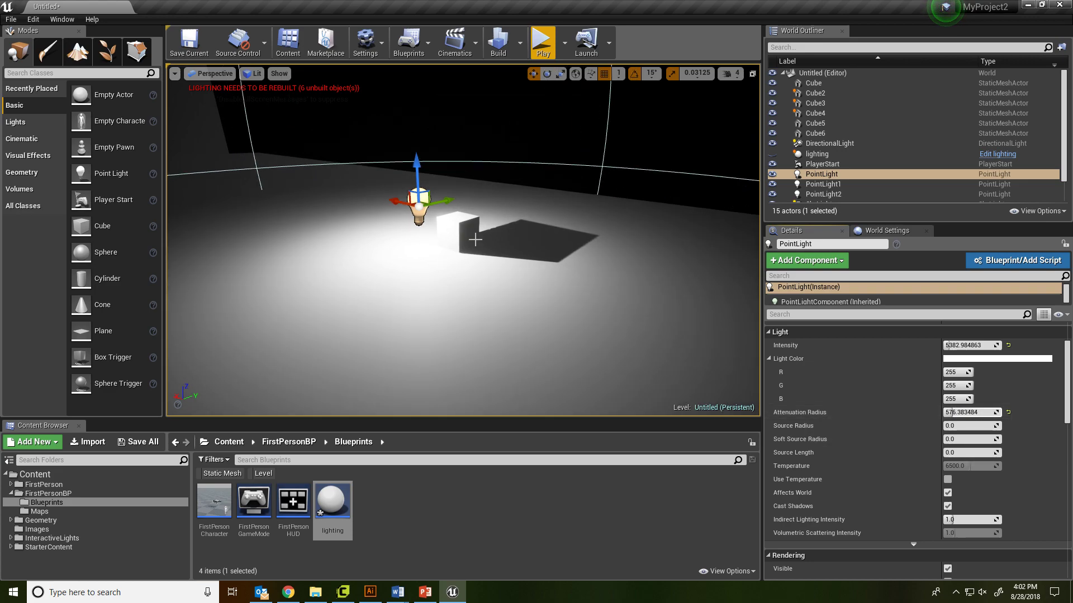
Step: Turn on the FPS display in the viewport and view the point light and cube up close
{"action": "left_click", "coordinate": [174, 73]}
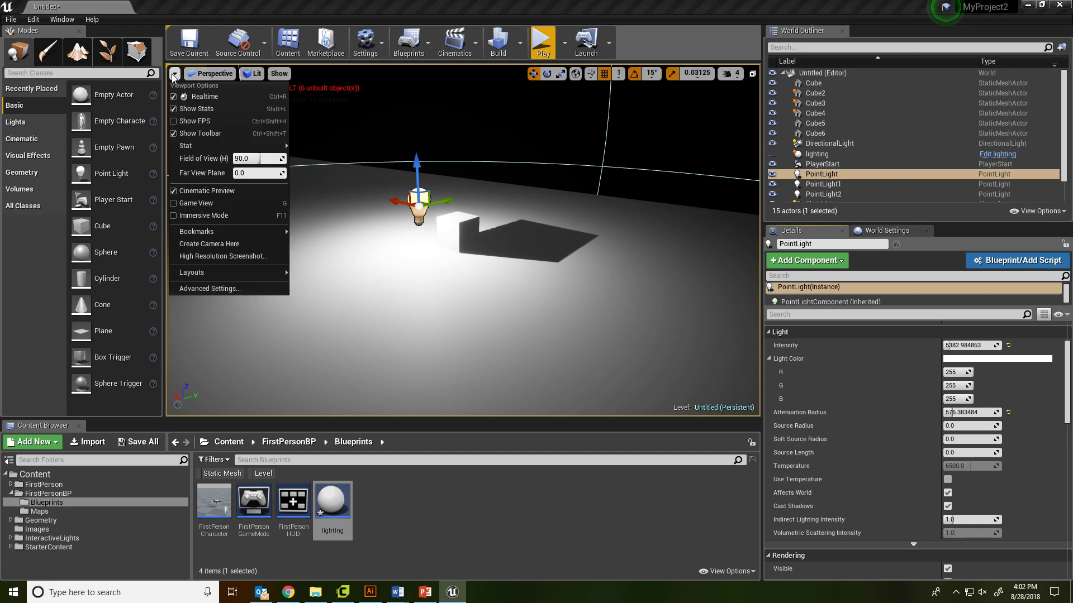
{"action": "left_click", "coordinate": [195, 120]}
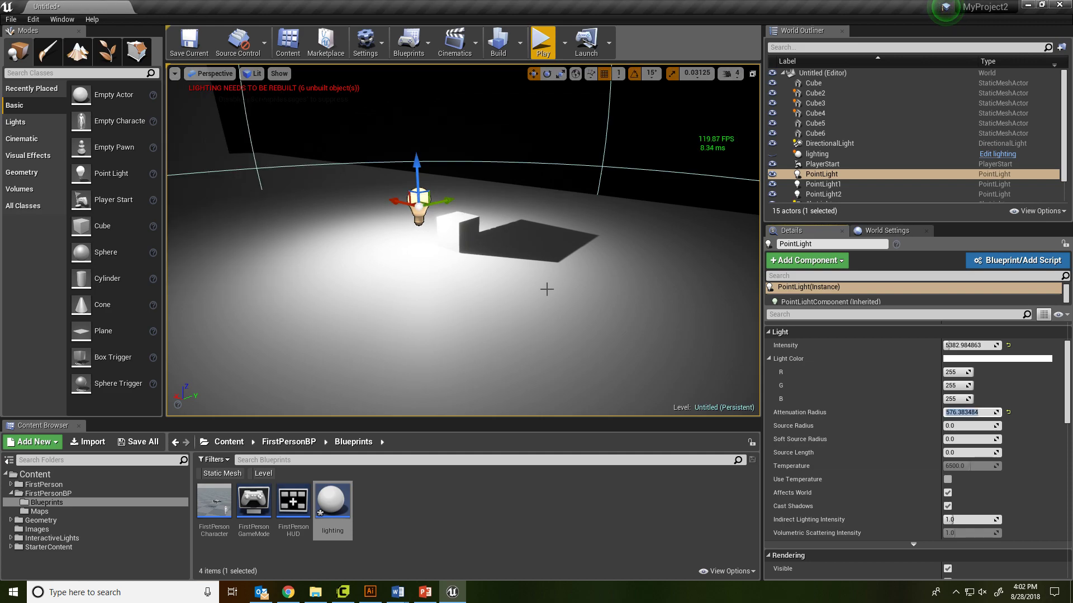
{"action": "left_click_drag", "start_coordinate": [546, 247], "coordinate": [545, 195]}
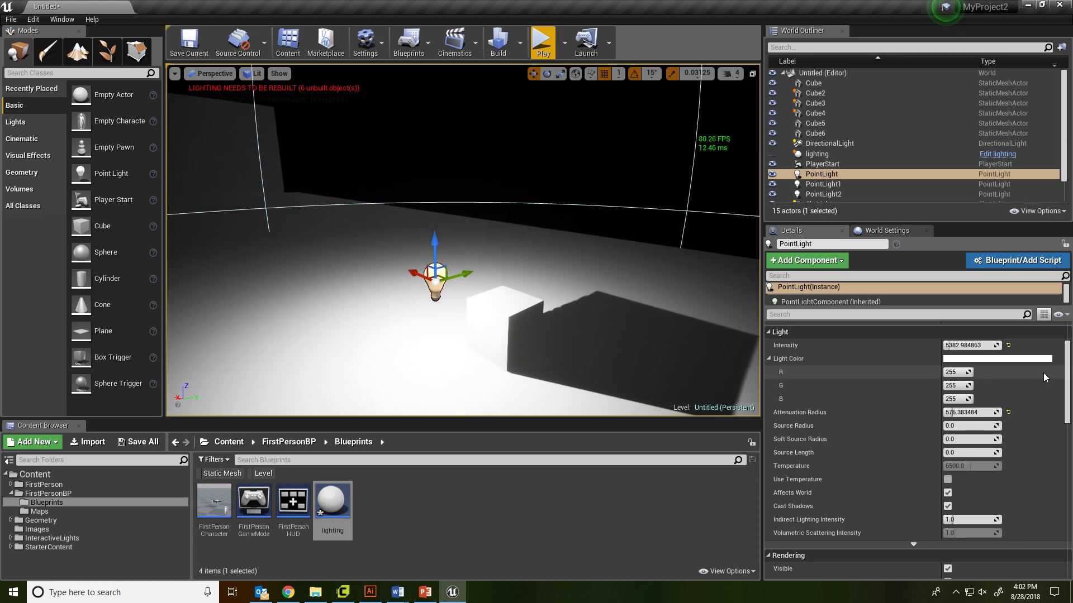
Step: Set the point light's attenuation radius to 16384 and its mobility to Movable
{"action": "left_click_drag", "start_coordinate": [974, 413], "coordinate": [1062, 412]}
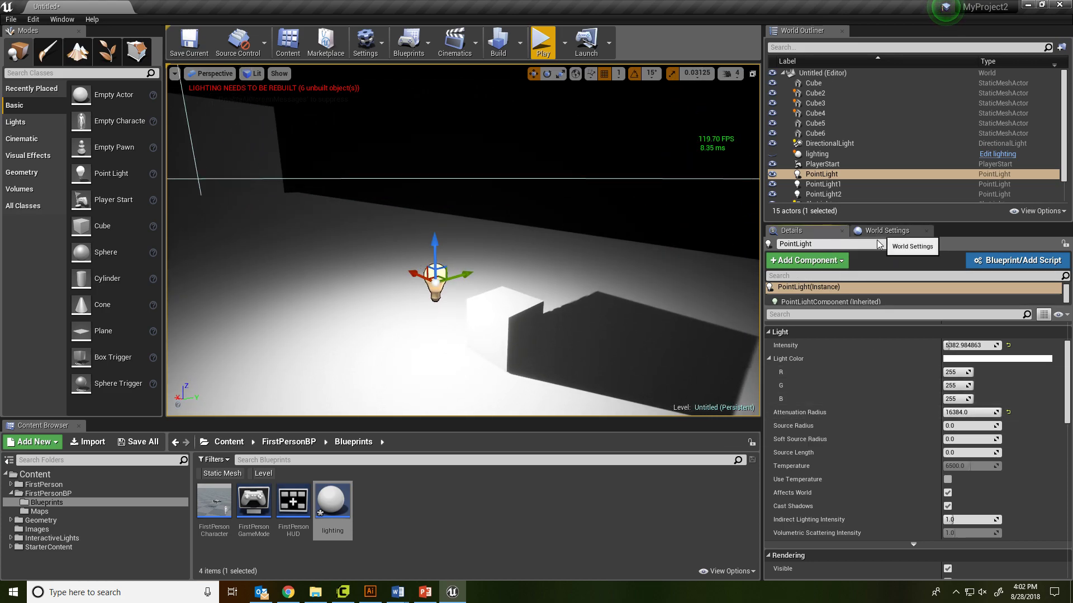
{"action": "scroll", "coordinate": [857, 374], "scroll_direction": "up", "scroll_amount": 2}
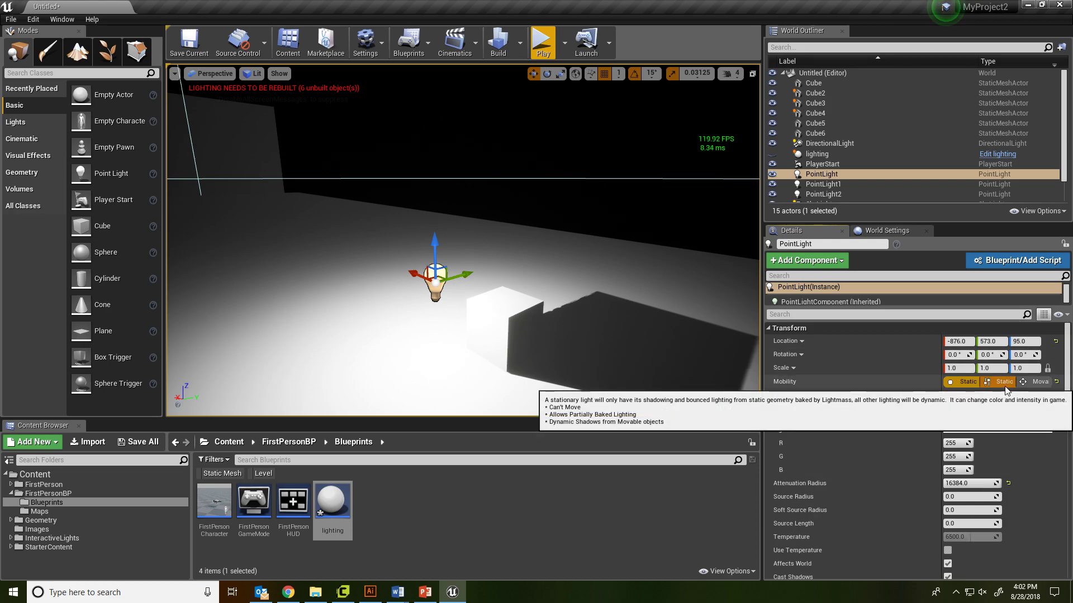
{"action": "left_click", "coordinate": [1027, 383]}
Step: Duplicate the movable point light into a row of six, and copy the whole row to about Y 1022
{"action": "left_click_drag", "start_coordinate": [423, 278], "coordinate": [291, 221], "text": "alt"}
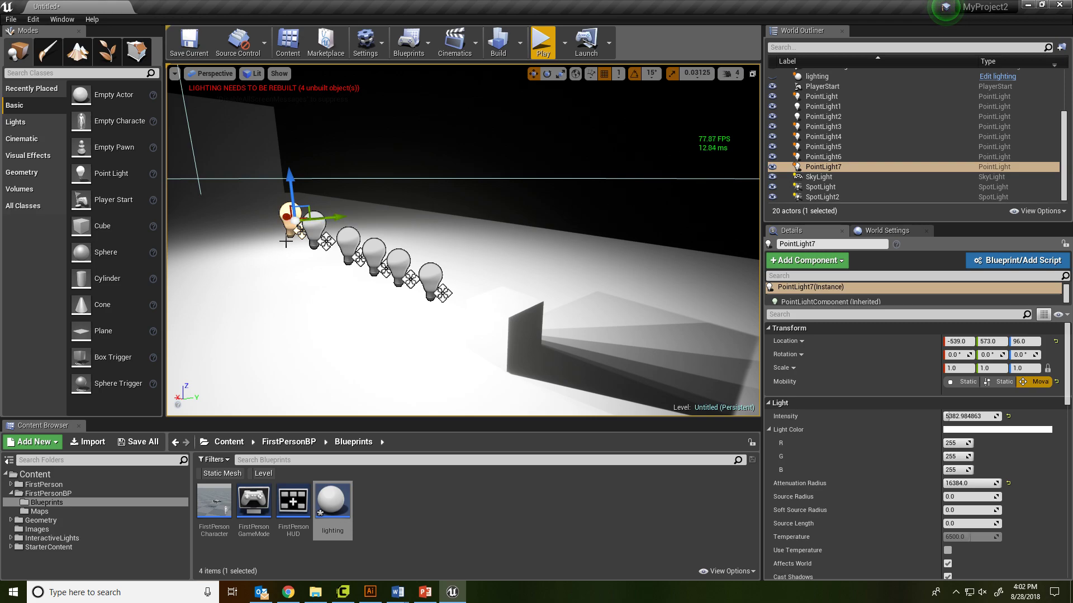
{"action": "left_click", "coordinate": [314, 227], "text": "ctrl"}
{"action": "left_click", "coordinate": [348, 240], "text": "ctrl"}
{"action": "left_click", "coordinate": [373, 252], "text": "ctrl"}
{"action": "left_click", "coordinate": [398, 261], "text": "ctrl"}
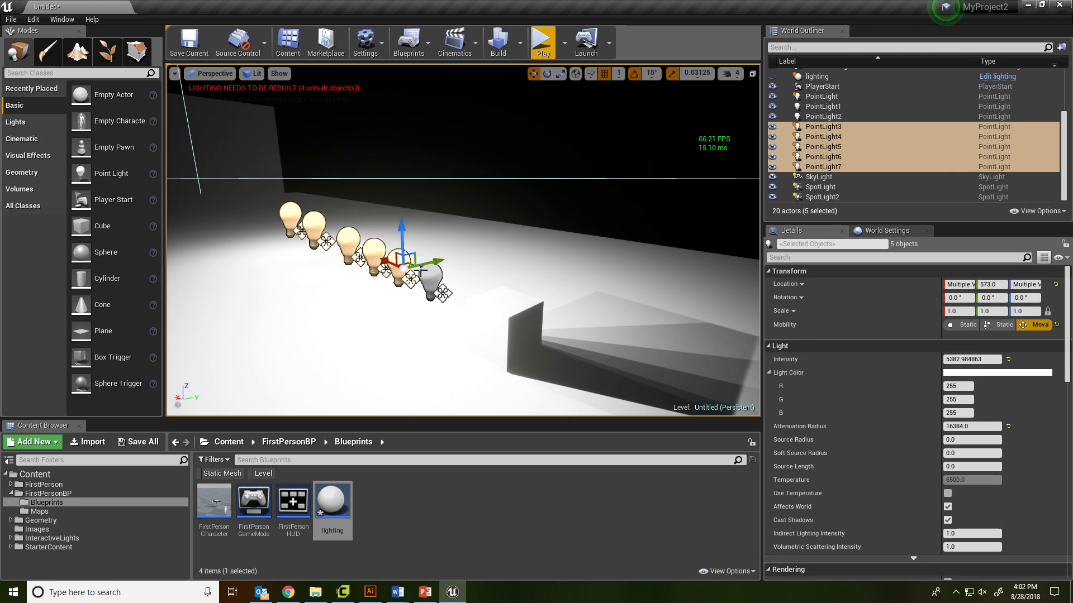
{"action": "left_click", "coordinate": [428, 276], "text": "ctrl"}
{"action": "left_click_drag", "start_coordinate": [472, 273], "coordinate": [509, 258], "text": "alt"}
{"action": "mouse_move", "coordinate": [701, 286]}
{"action": "right_mouse_down"}
{"action": "mouse_move", "coordinate": [693, 263]}
{"action": "mouse_move", "coordinate": [702, 285]}
{"action": "right_mouse_up"}
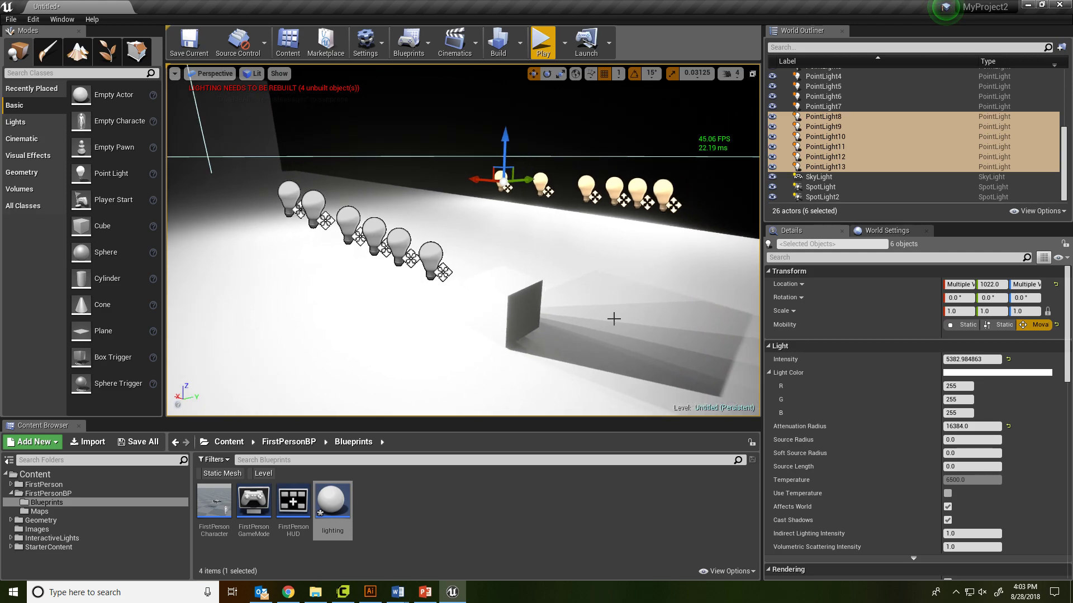
Step: Undo all the point light duplications so only the original light remains beside the cube
{"action": "key", "text": "ctrl+z"}
{"action": "key", "text": "ctrl+z"}
{"action": "key", "text": "ctrl+z"}
{"action": "key", "text": "ctrl+z"}
{"action": "key", "text": "ctrl+z"}
{"action": "key", "text": "ctrl+z"}
{"action": "key", "text": "ctrl+z"}
{"action": "key", "text": "ctrl+z"}
{"action": "key", "text": "ctrl+z"}
{"action": "key", "text": "ctrl+z"}
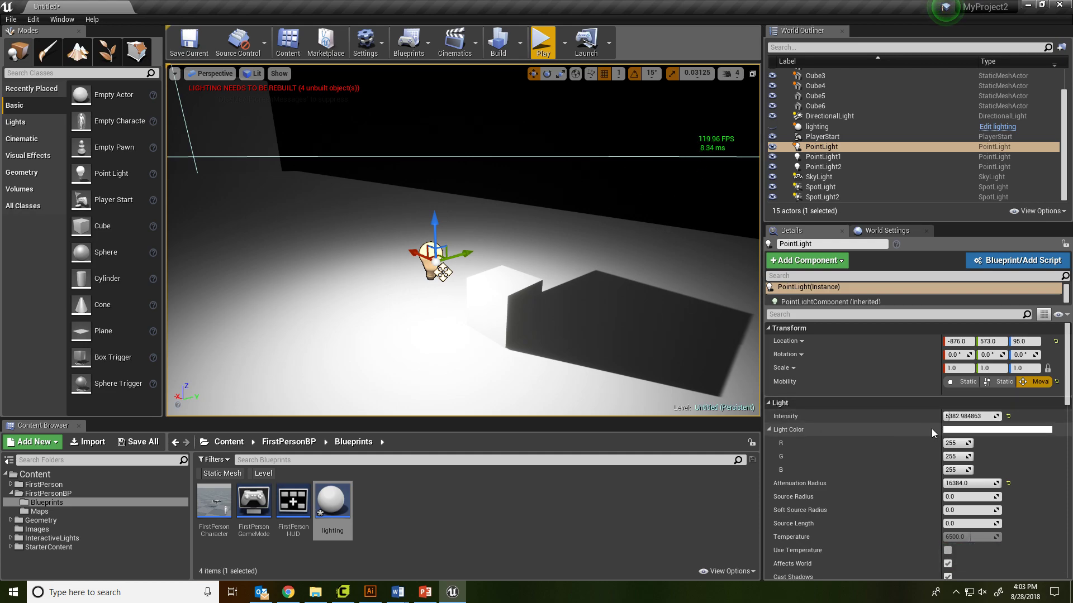
Step: Enable Use Temperature on the point light, try a temperature of 12000, and set it to 6500
{"action": "scroll", "coordinate": [891, 467], "scroll_direction": "down", "scroll_amount": 5}
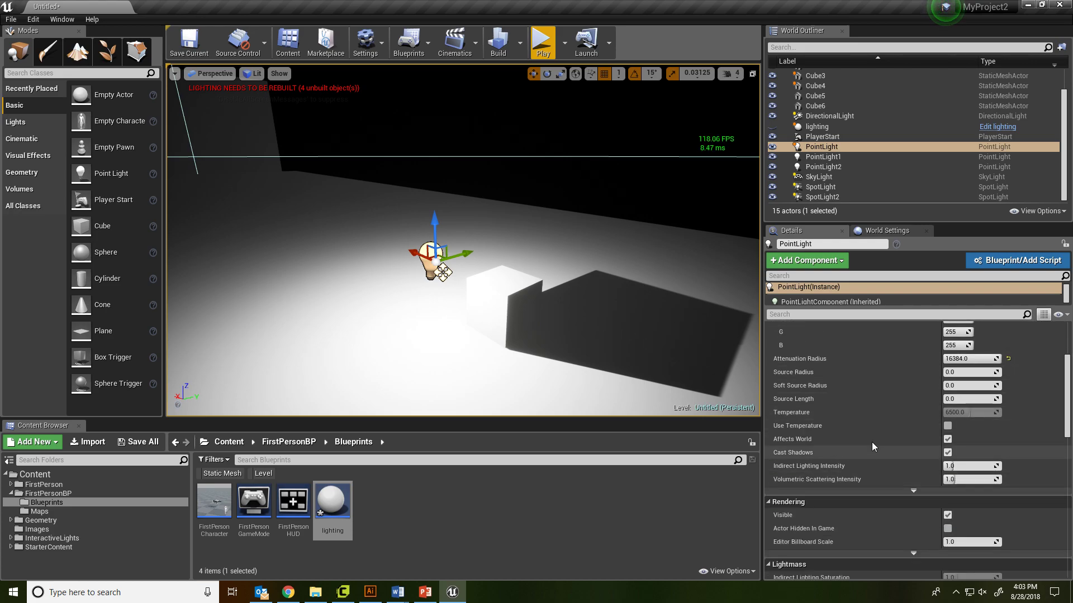
{"action": "left_click", "coordinate": [948, 426]}
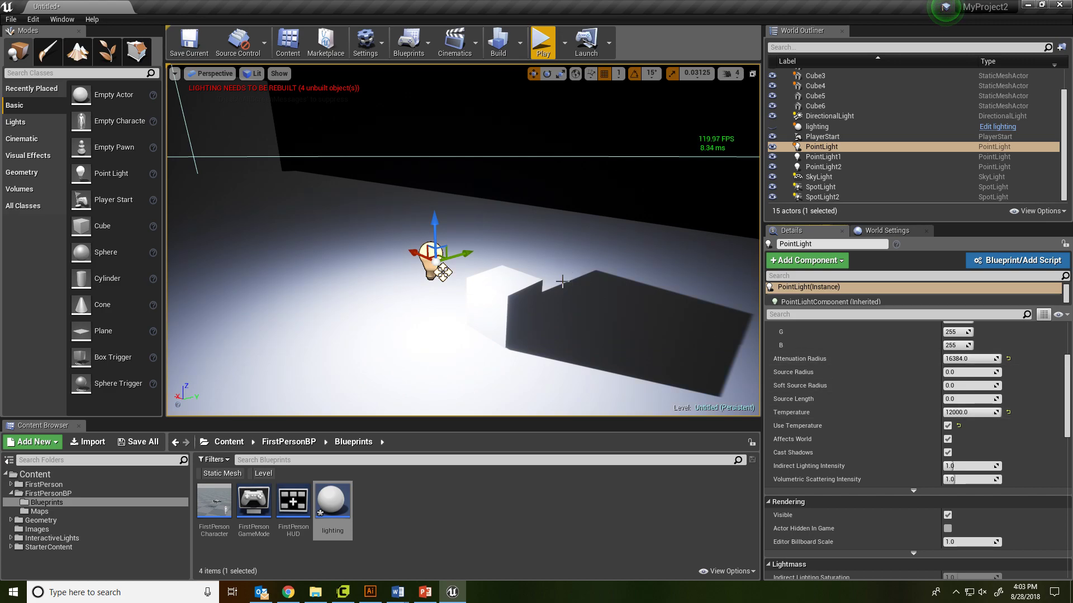
{"action": "left_click_drag", "start_coordinate": [973, 414], "coordinate": [943, 414]}
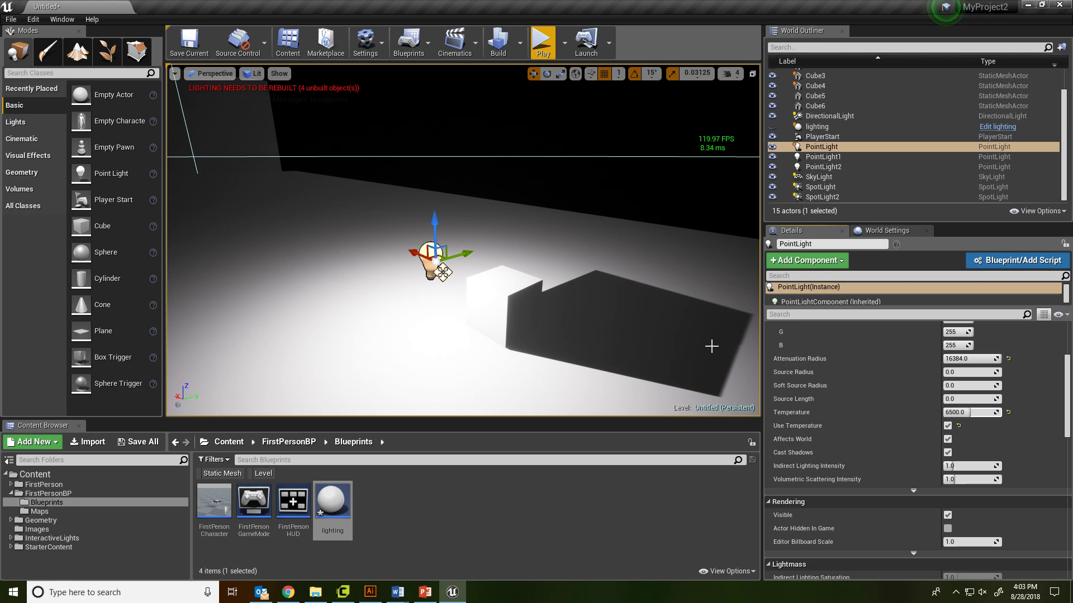
Step: Select the cube beside the point light and enable its Overridden Light Map Res setting
{"action": "scroll", "coordinate": [826, 435], "scroll_direction": "down", "scroll_amount": 5}
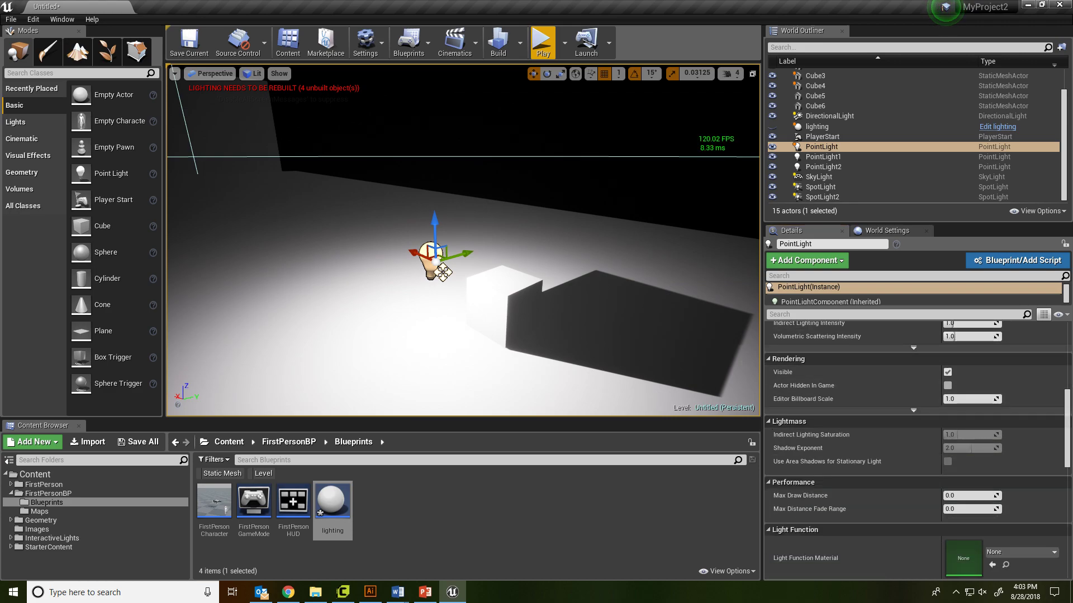
{"action": "left_click", "coordinate": [540, 323]}
{"action": "scroll", "coordinate": [916, 454], "scroll_direction": "down", "scroll_amount": 3}
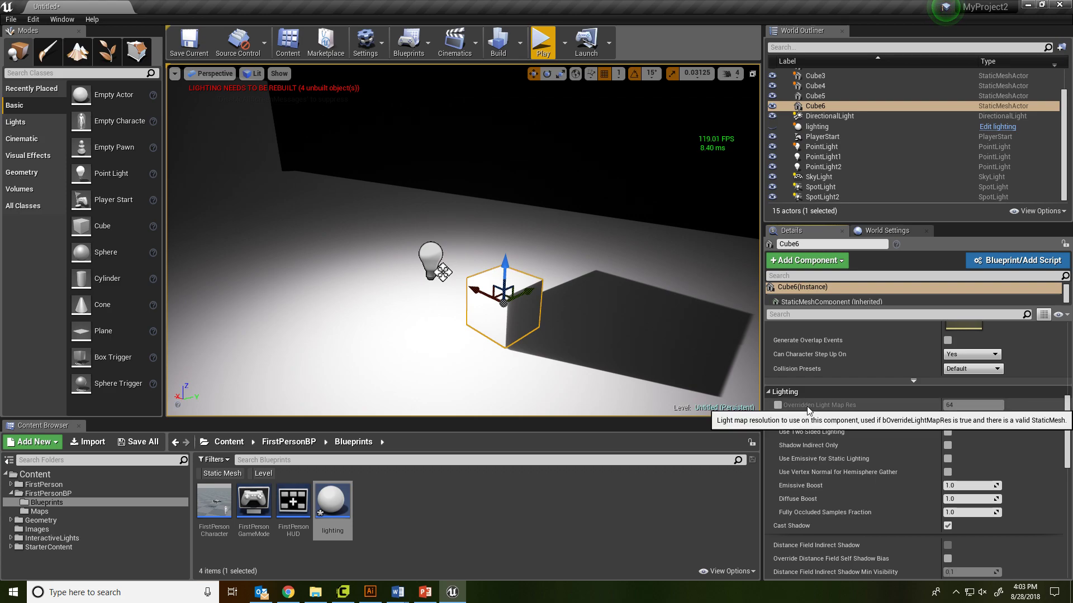
{"action": "left_click", "coordinate": [777, 405]}
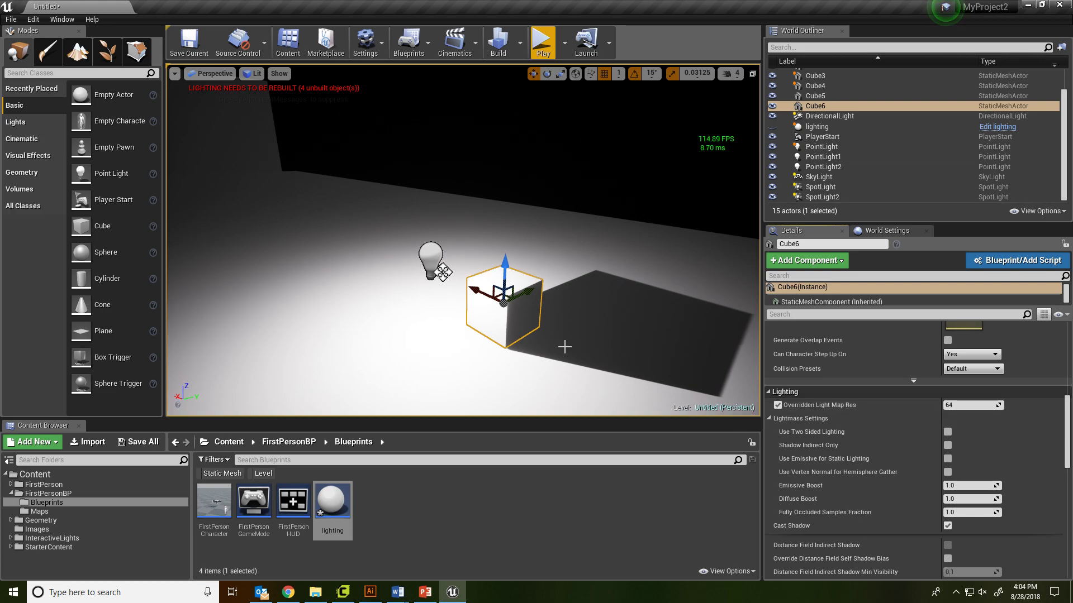
{"action": "left_click", "coordinate": [951, 408]}
Step: Turn the cube's Cast Shadow setting off and back on
{"action": "scroll", "coordinate": [893, 446], "scroll_direction": "down", "scroll_amount": 3}
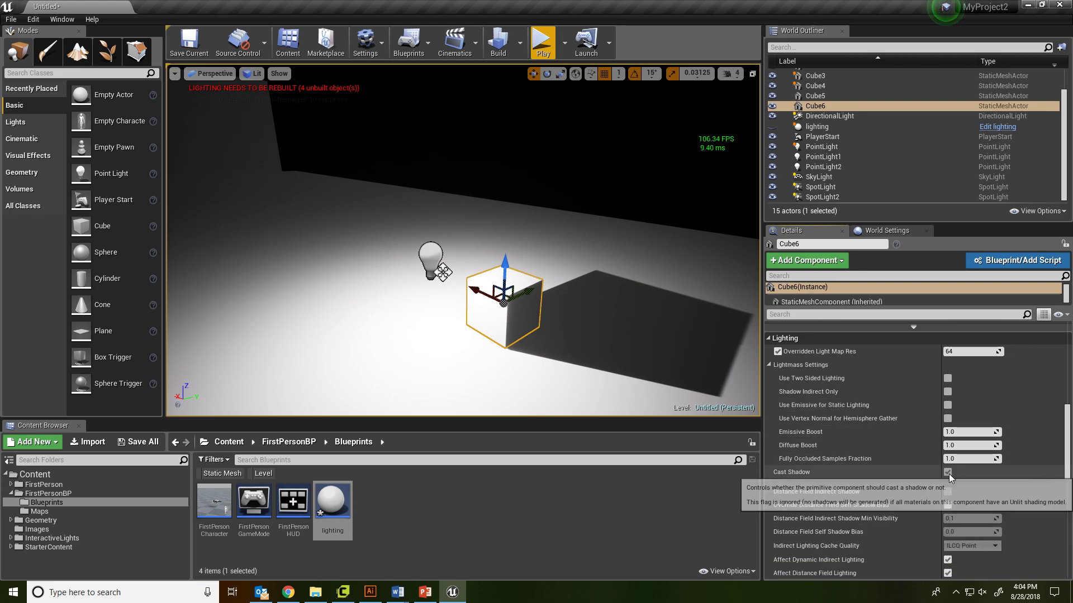
{"action": "left_click", "coordinate": [947, 472]}
{"action": "left_click", "coordinate": [947, 472]}
Step: Disable Dynamic Shadow on the cube, rebuild the level's lighting and close the message log
{"action": "scroll", "coordinate": [892, 471], "scroll_direction": "down", "scroll_amount": 5}
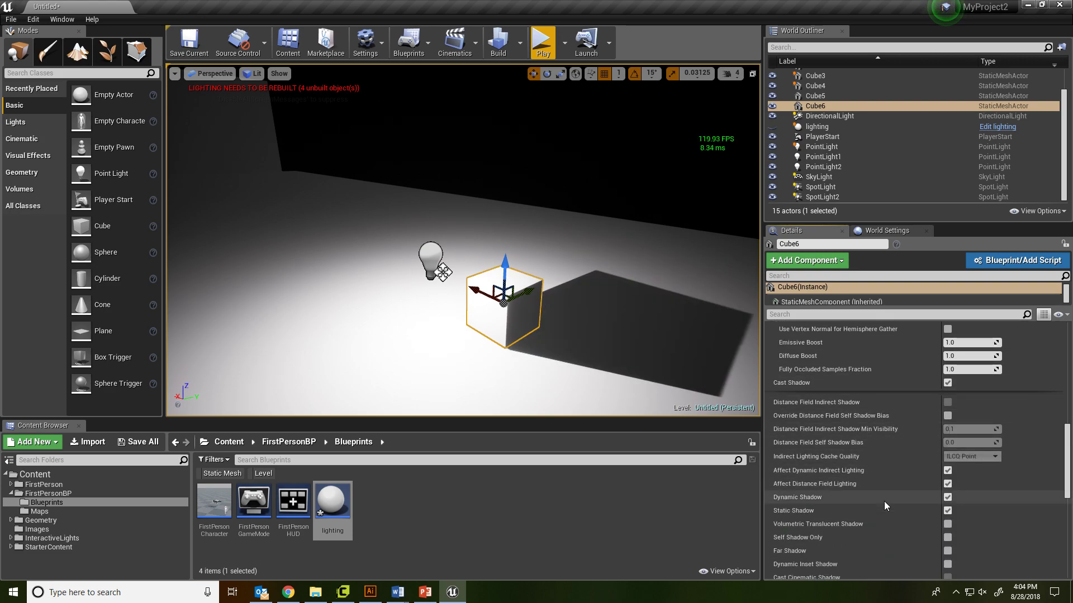
{"action": "left_click", "coordinate": [948, 499]}
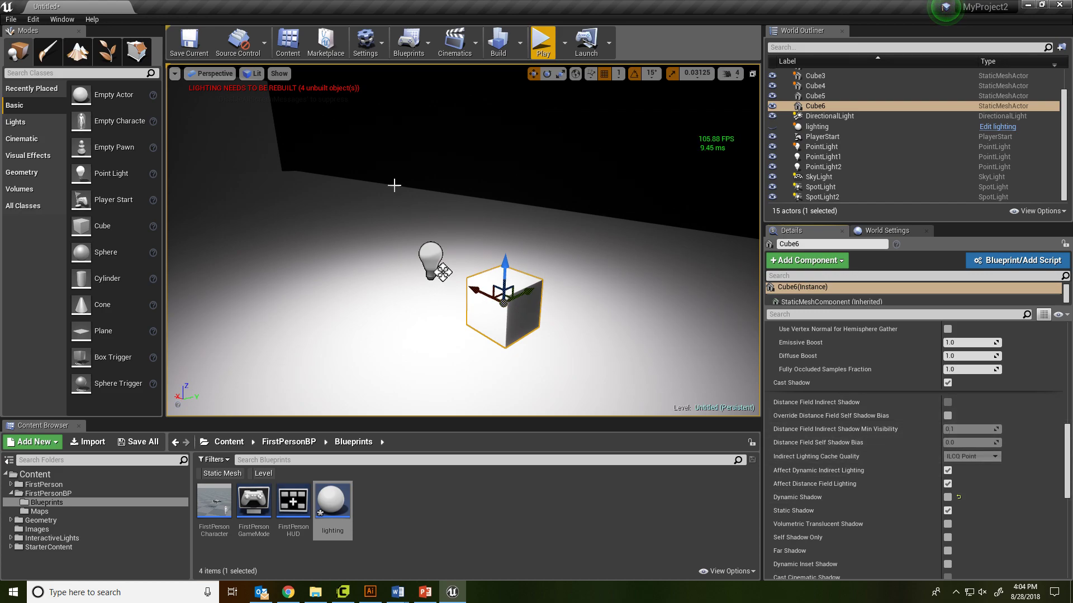
{"action": "right_click_drag", "start_coordinate": [435, 179], "coordinate": [434, 179]}
{"action": "key", "text": "f"}
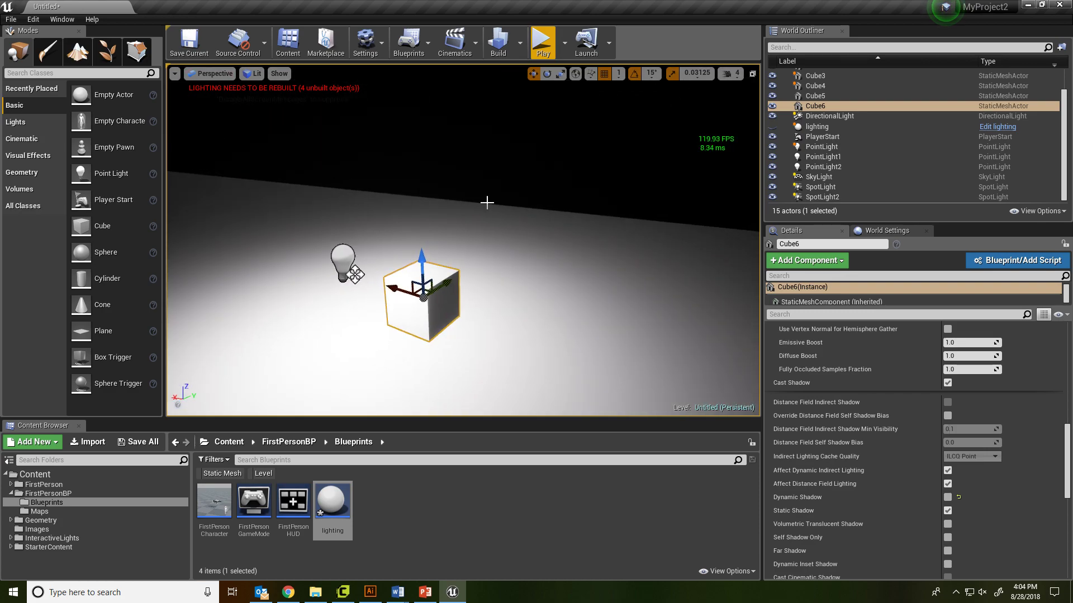
{"action": "left_click", "coordinate": [495, 52]}
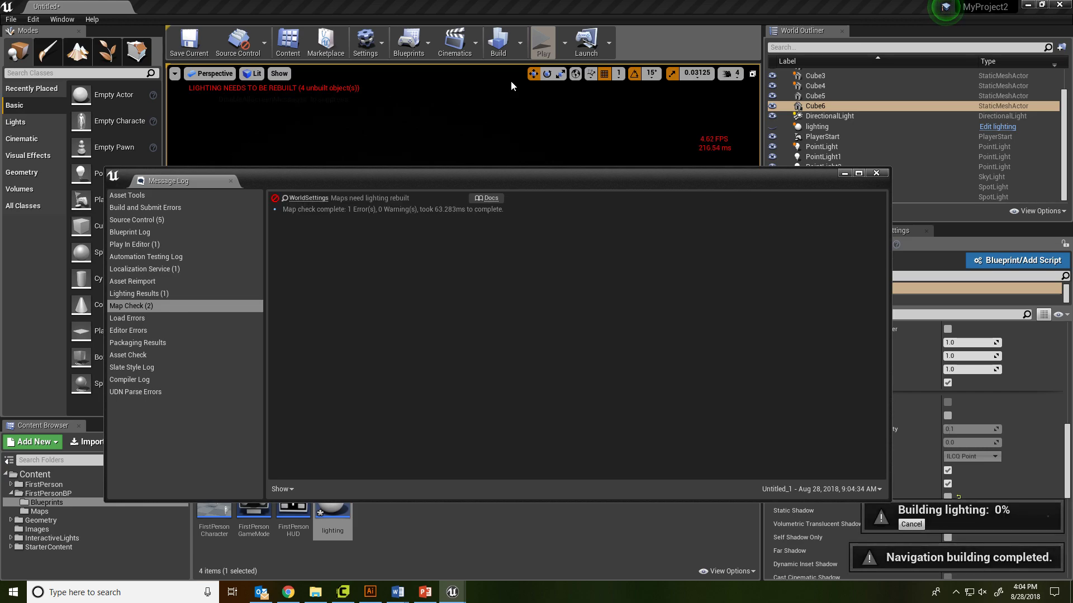
{"action": "left_click", "coordinate": [875, 174]}
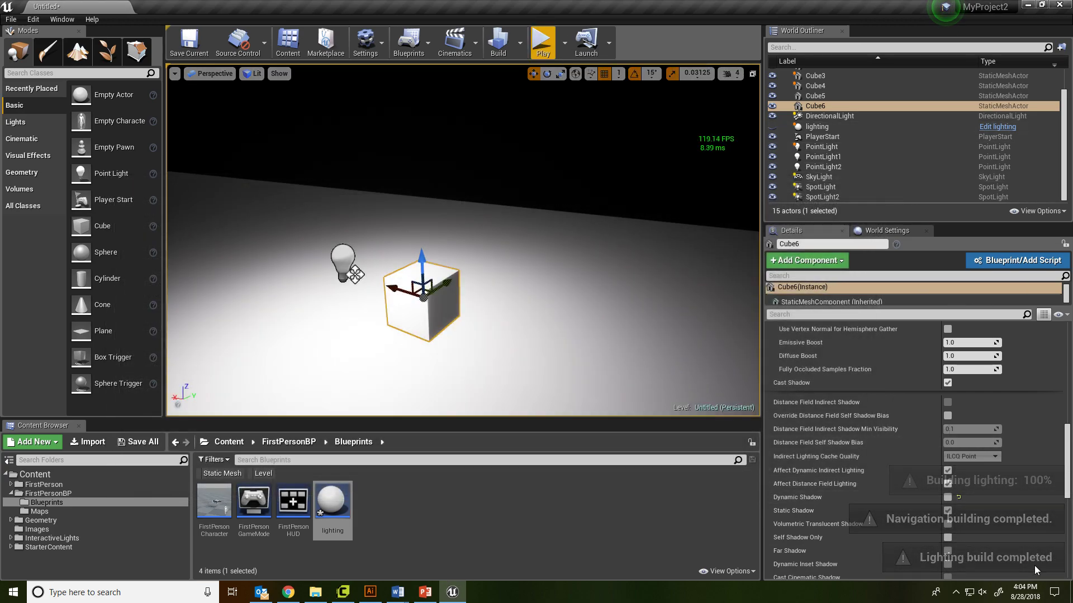
{"action": "left_click", "coordinate": [956, 594]}
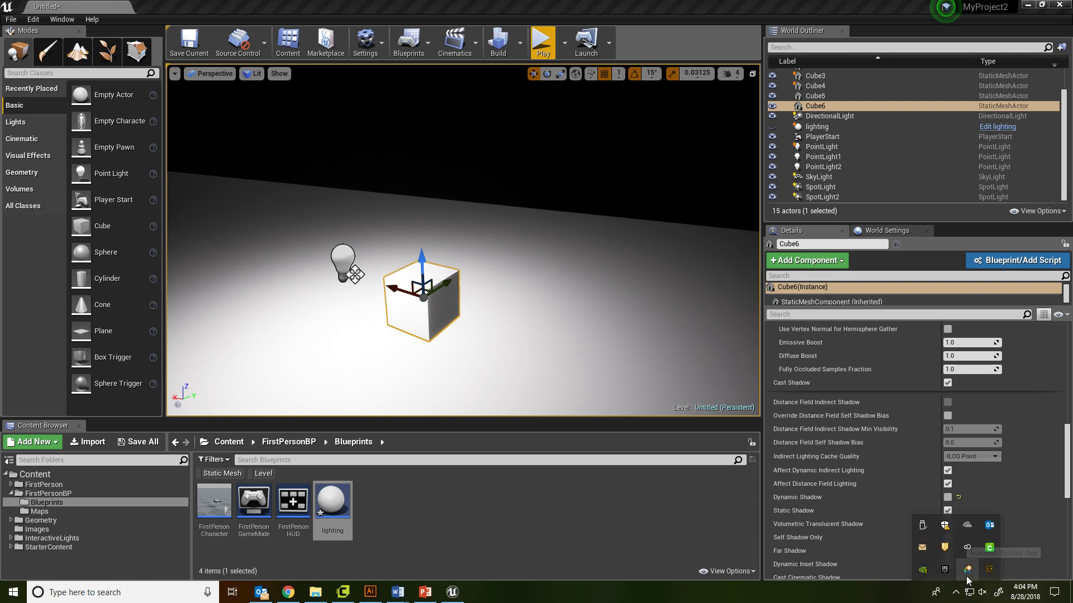
{"action": "left_click", "coordinate": [668, 5]}
Step: Turn Dynamic Shadow back on for the cube and toggle its Cast Shadow setting
{"action": "right_click_drag", "start_coordinate": [584, 266], "coordinate": [246, 296]}
{"action": "key", "text": "d"}
{"action": "key", "text": "w"}
{"action": "key", "text": "d"}
{"action": "key", "text": "w"}
{"action": "key", "text": "s"}
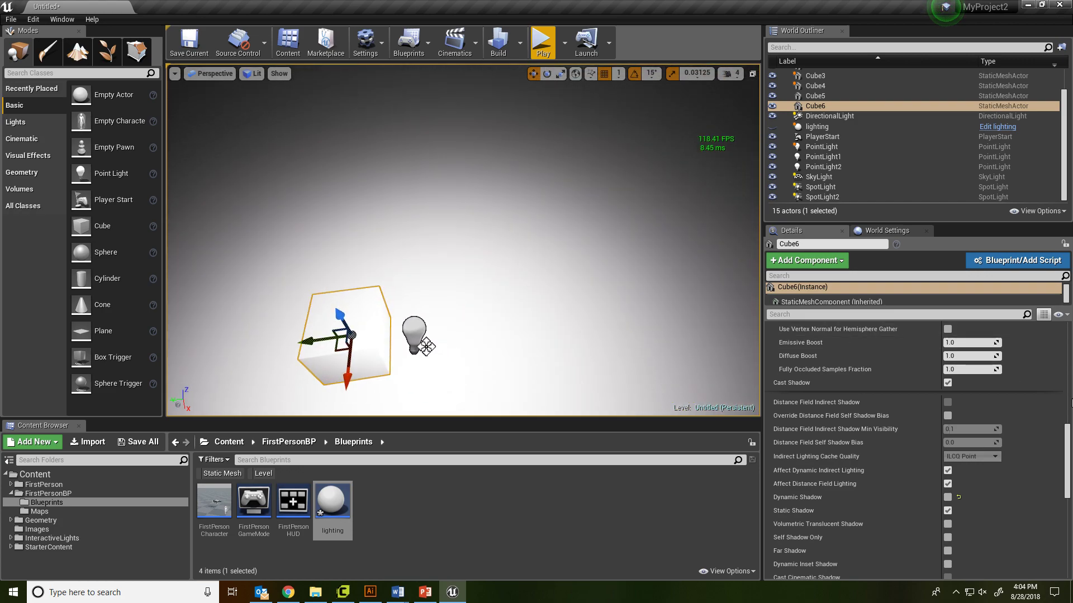
{"action": "left_click", "coordinate": [948, 497]}
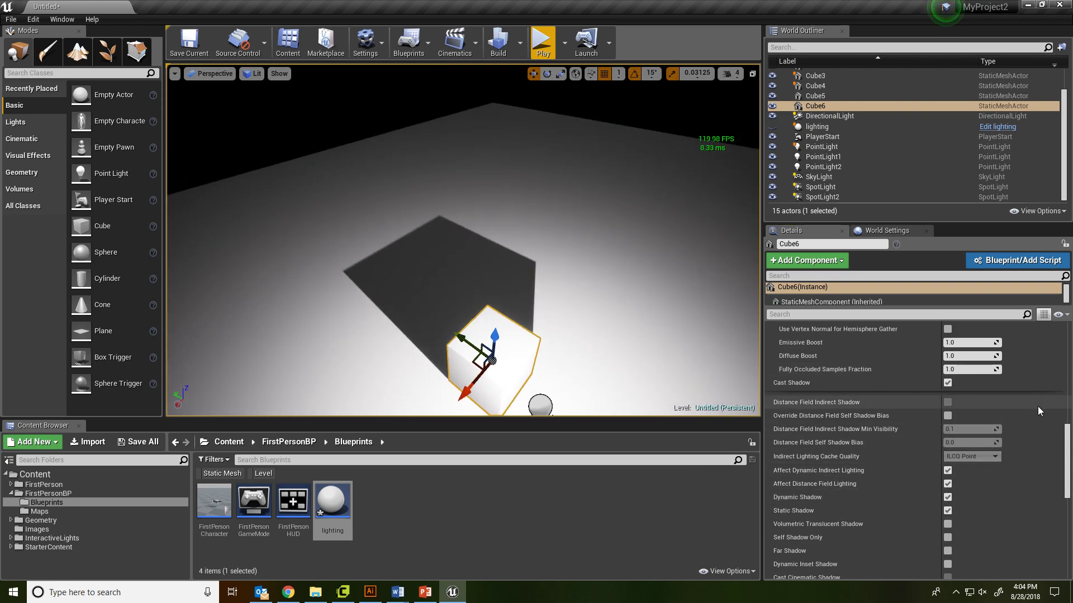
{"action": "left_click", "coordinate": [947, 382]}
Step: Select the blue spotlight above the small cube and narrow its inner and outer cone angles to about 4.01 degrees
{"action": "right_click_drag", "start_coordinate": [681, 321], "coordinate": [494, 218]}
{"action": "right_click_drag", "start_coordinate": [549, 298], "coordinate": [362, 253]}
{"action": "left_click", "coordinate": [400, 219]}
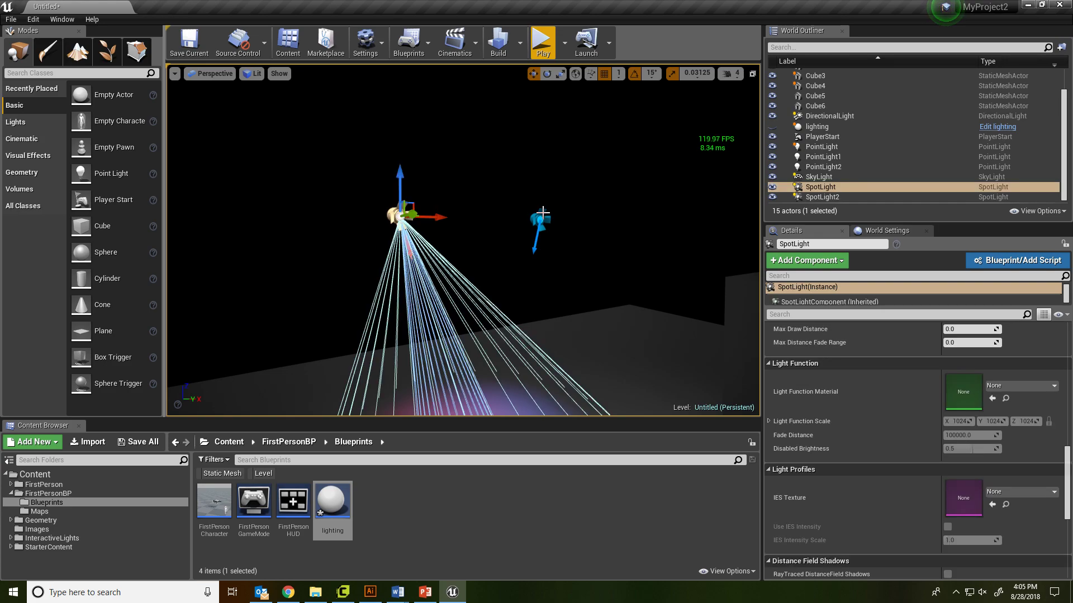
{"action": "left_click", "coordinate": [541, 218]}
{"action": "right_click_drag", "start_coordinate": [542, 218], "coordinate": [522, 269]}
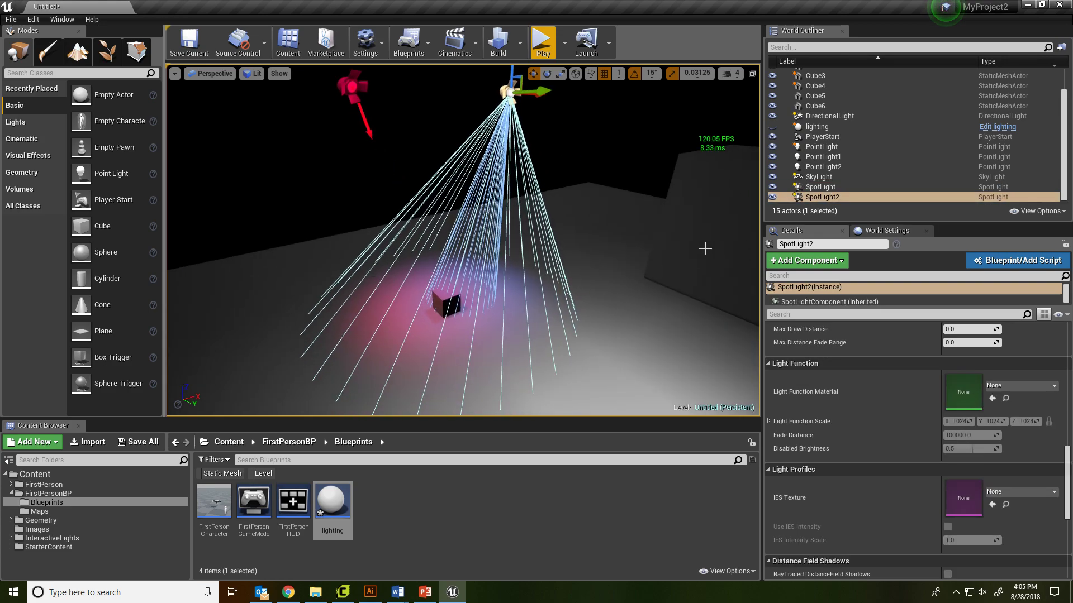
{"action": "scroll", "coordinate": [875, 391], "scroll_direction": "up", "scroll_amount": 5}
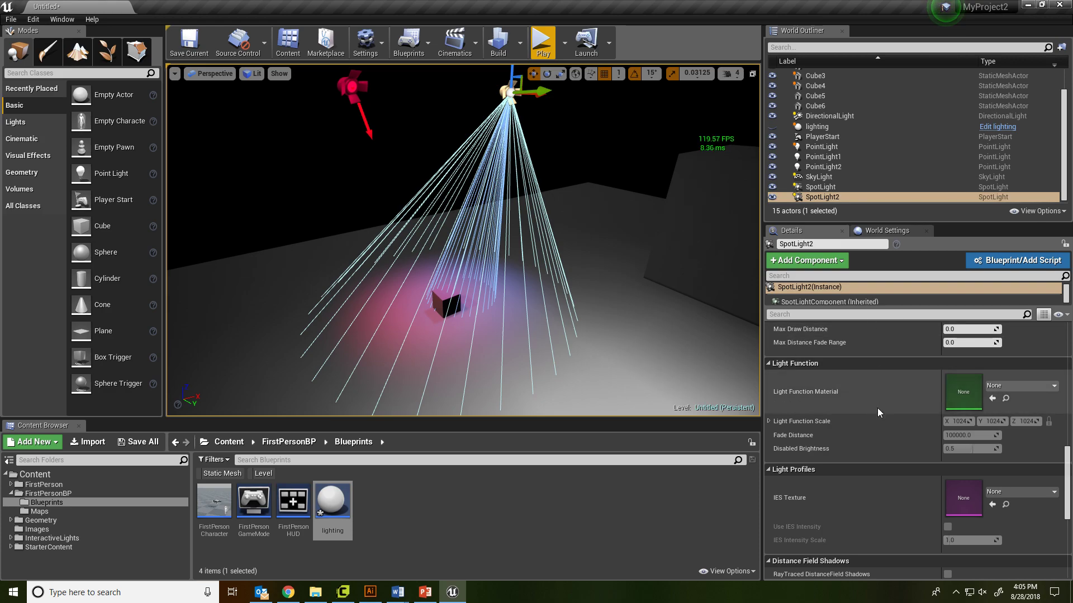
{"action": "scroll", "coordinate": [877, 409], "scroll_direction": "up", "scroll_amount": 6}
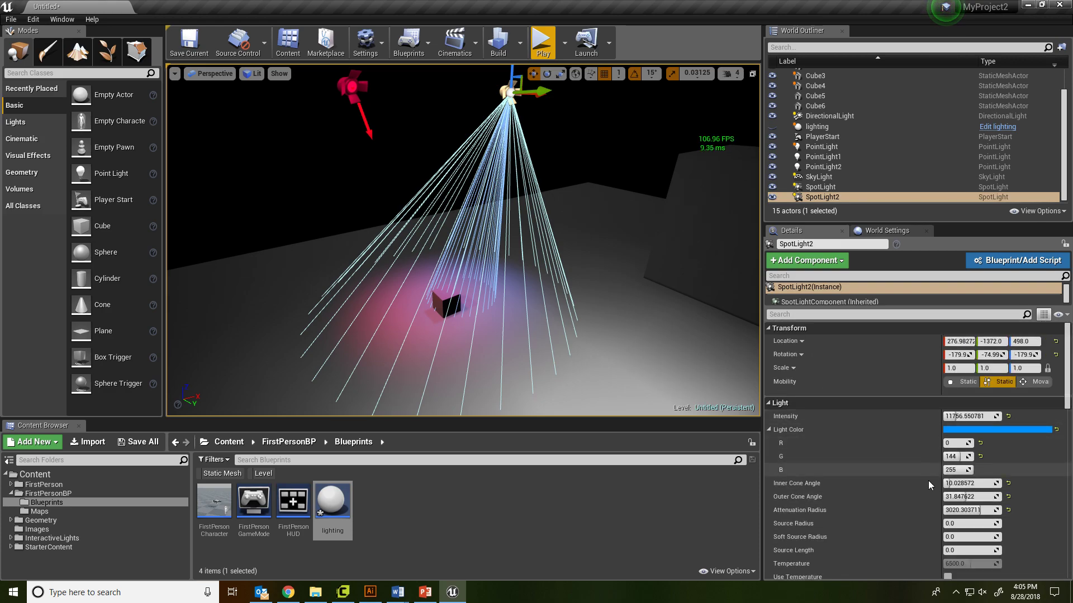
{"action": "mouse_move", "coordinate": [967, 484]}
{"action": "left_mouse_down"}
{"action": "mouse_move", "coordinate": [950, 485]}
{"action": "mouse_move", "coordinate": [961, 485]}
{"action": "left_mouse_up"}
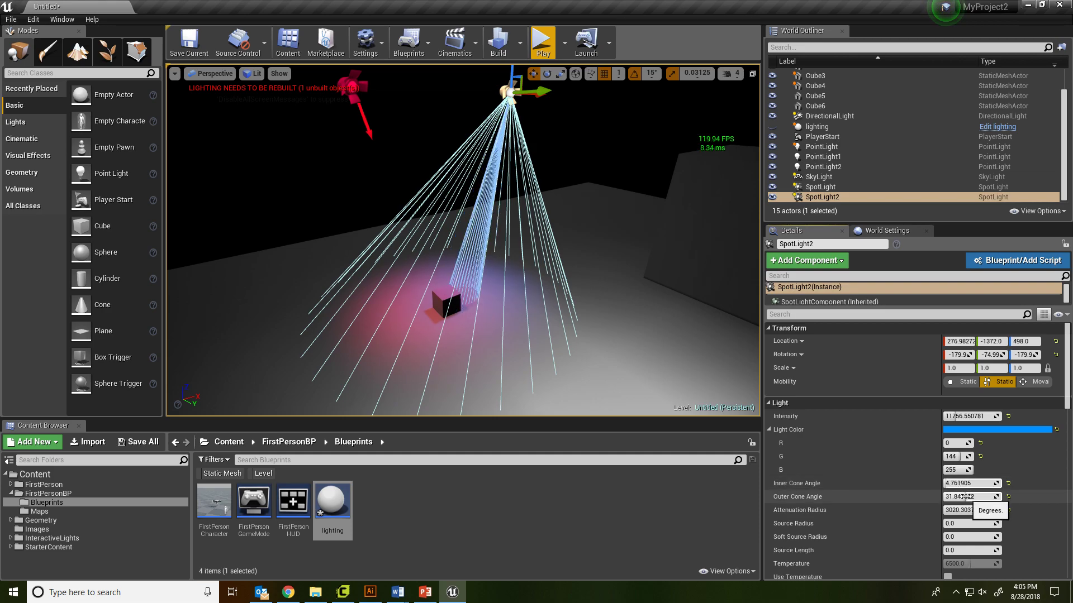
{"action": "left_click_drag", "start_coordinate": [965, 497], "coordinate": [943, 496]}
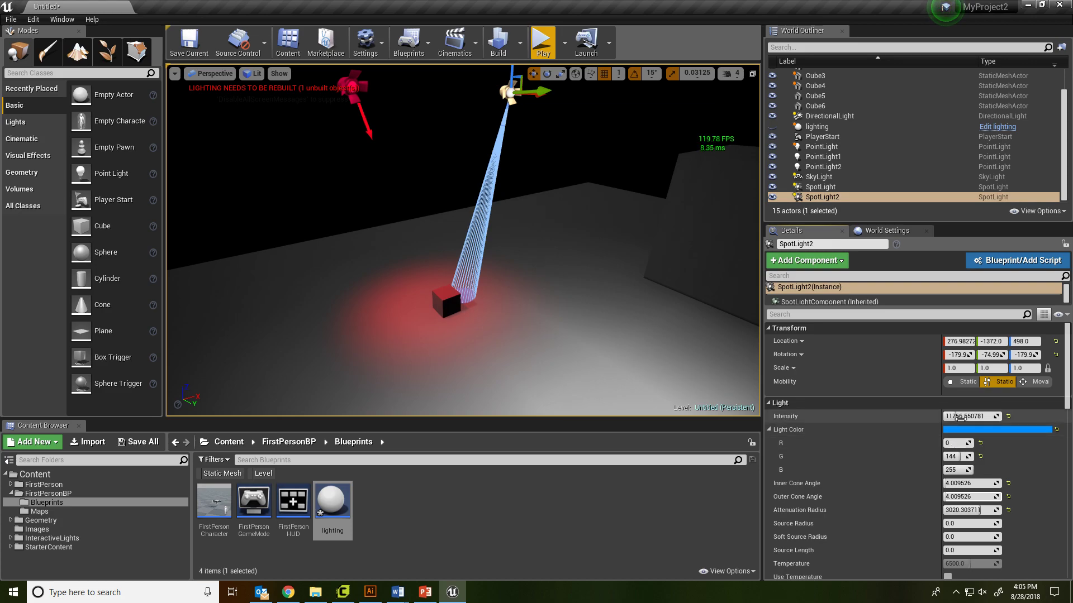
Step: Raise the blue spotlight's intensity to about 25830 and move it to about X 220, Y -1341
{"action": "left_click_drag", "start_coordinate": [965, 416], "coordinate": [968, 416]}
{"action": "right_click_drag", "start_coordinate": [592, 185], "coordinate": [574, 149]}
{"action": "left_click_drag", "start_coordinate": [580, 162], "coordinate": [558, 175]}
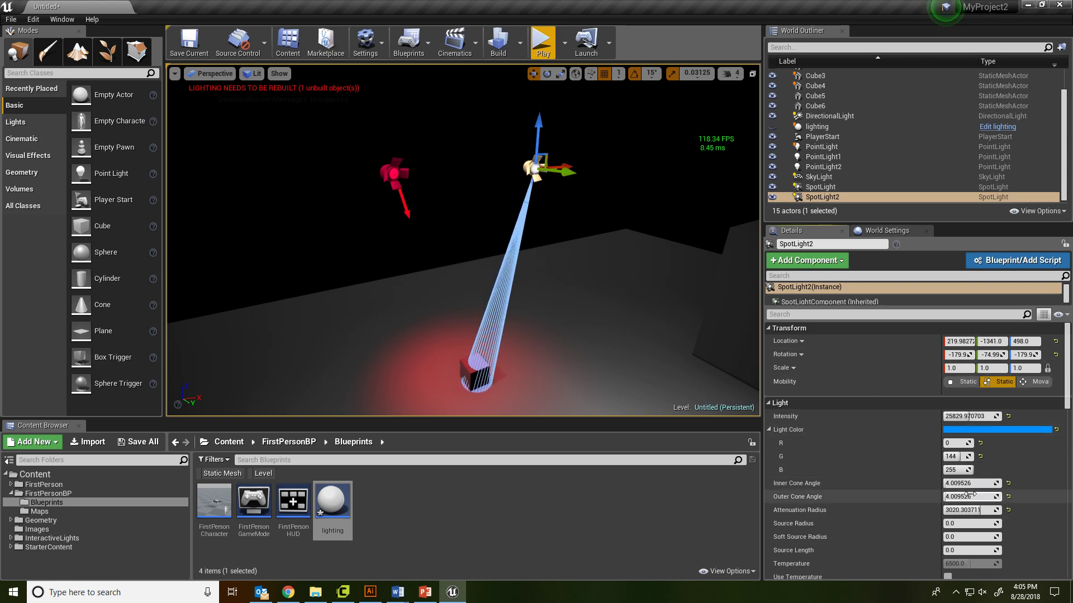
Step: Examine where the red and blue spotlights overlap on the small cube and the floor around it
{"action": "key", "text": "w"}
{"action": "right_click_drag", "start_coordinate": [642, 358], "coordinate": [640, 394]}
{"action": "right_click_drag", "start_coordinate": [391, 268], "coordinate": [340, 246]}
{"action": "left_click", "coordinate": [393, 285]}
{"action": "key", "text": "w"}
{"action": "key", "text": "d"}
{"action": "key", "text": "w"}
{"action": "key", "text": "s"}
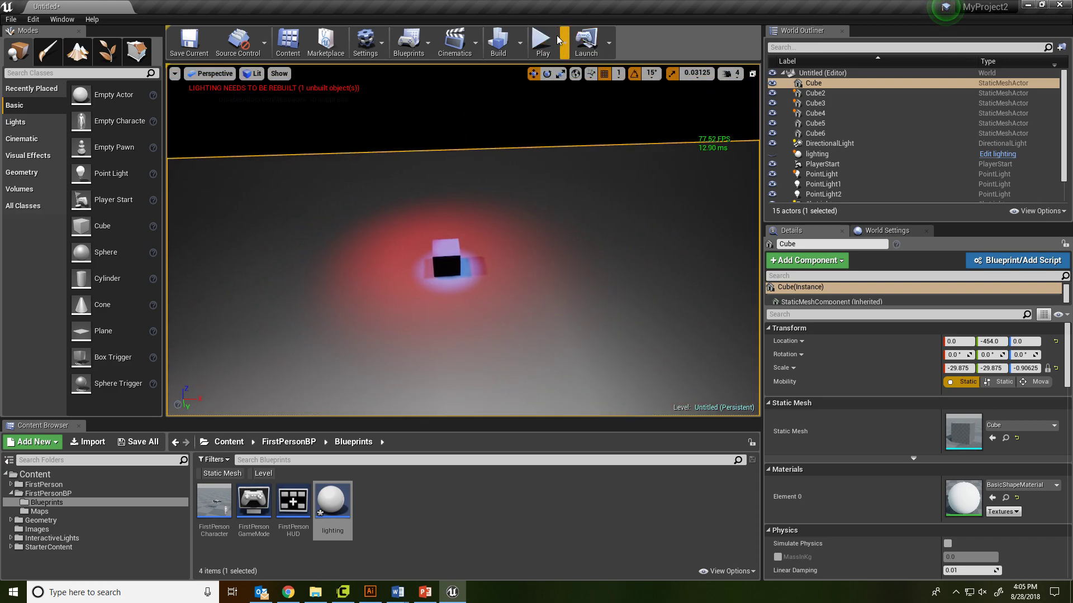
Step: Play the level, shoot the small cube out of the spotlight pool, inspect its shading and shadows, and end the session
{"action": "left_click", "coordinate": [558, 39]}
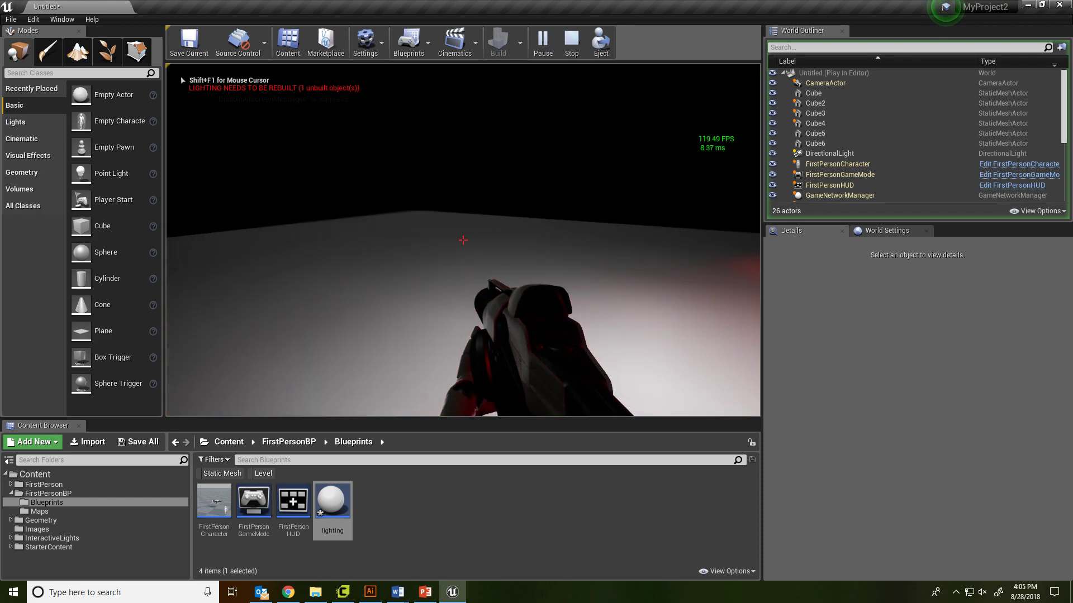
{"action": "key", "text": "w"}
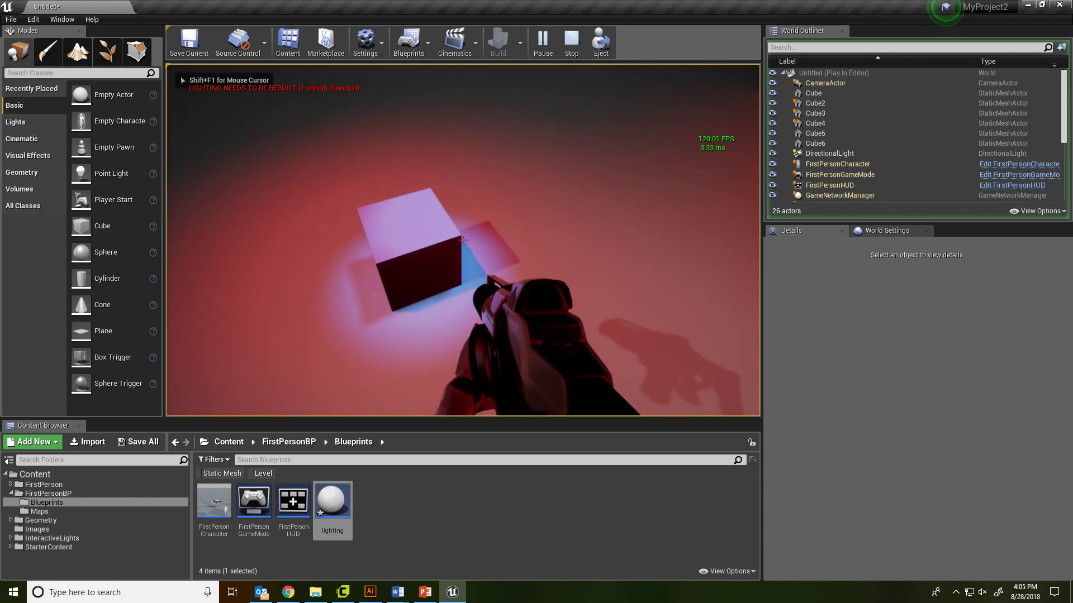
{"action": "left_click", "coordinate": [462, 241]}
{"action": "key", "text": "w"}
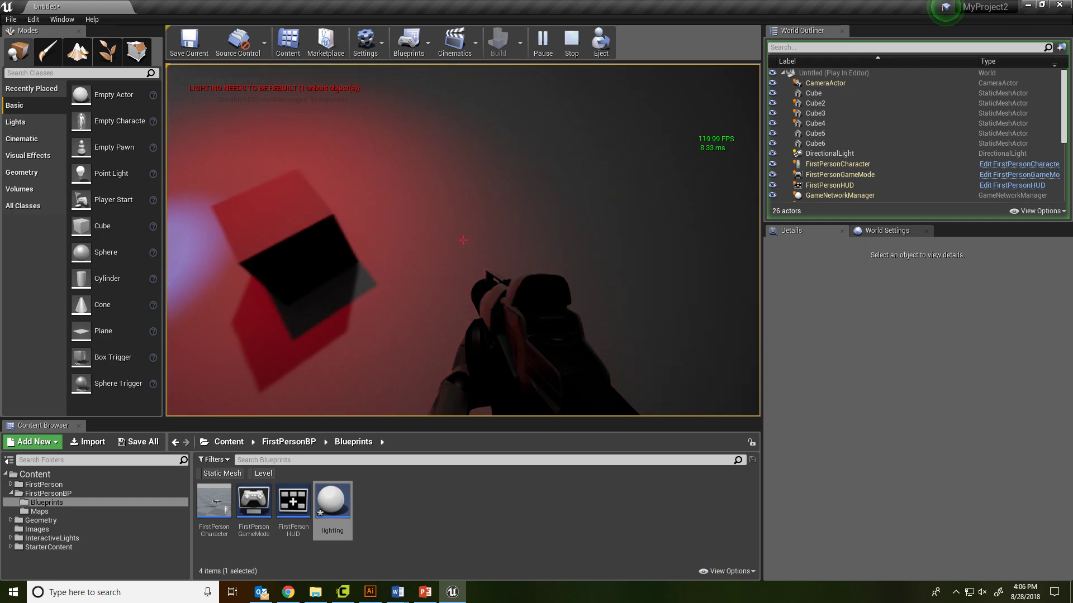
{"action": "key", "text": "s"}
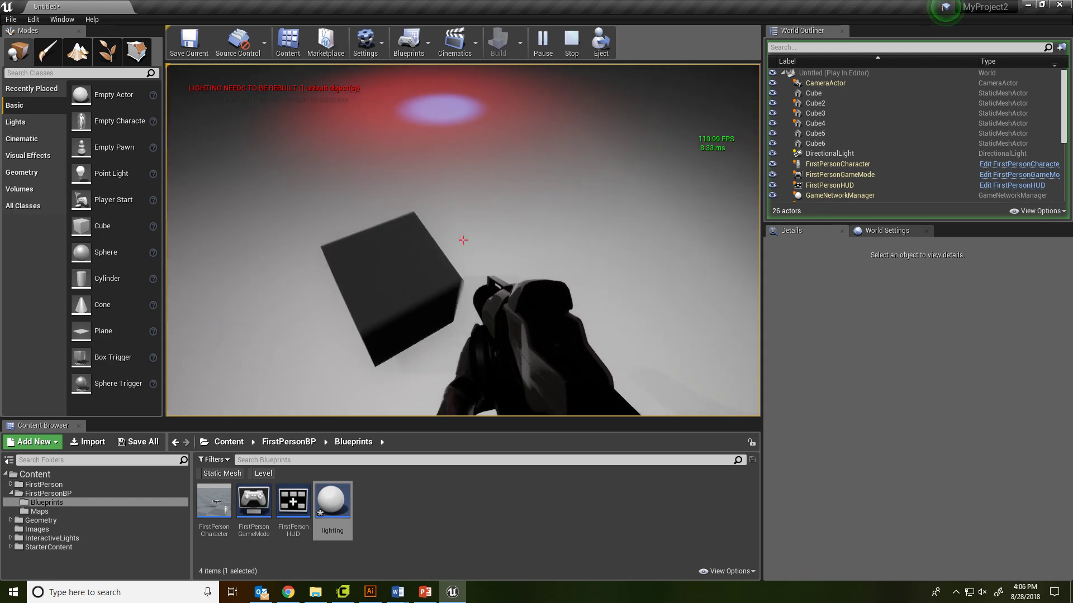
{"action": "left_click", "coordinate": [462, 240]}
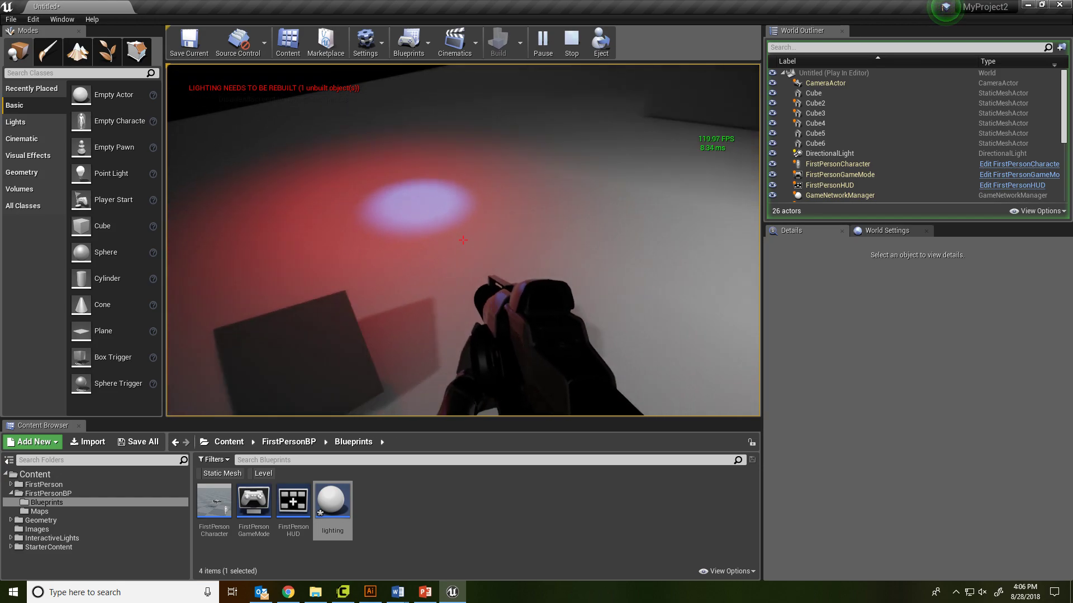
{"action": "key", "text": "a"}
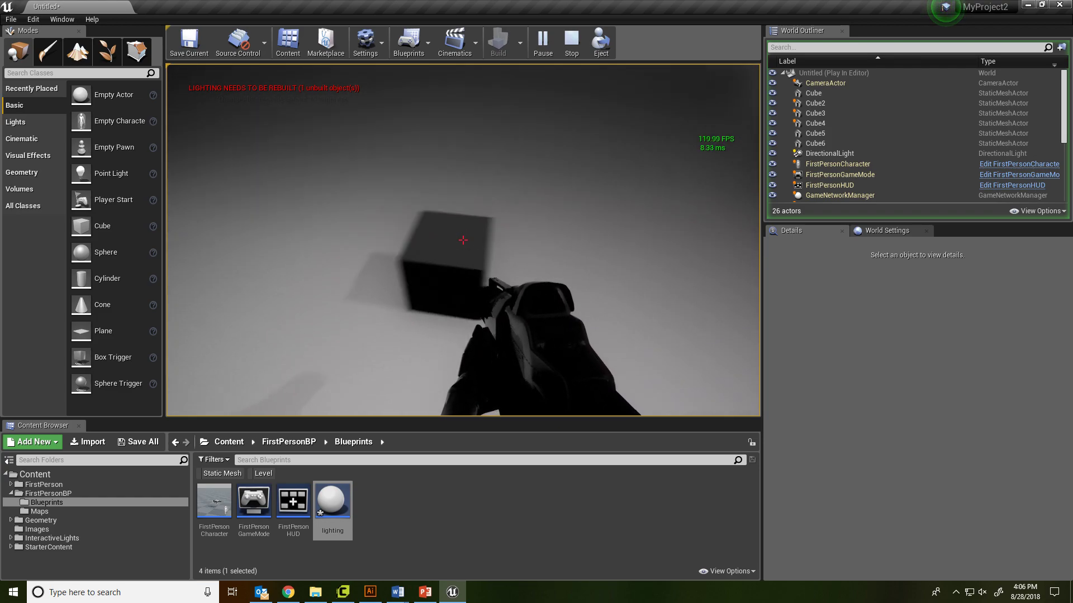
{"action": "key", "text": "Escape"}
Step: Look over the World Settings, and check the Movable mobility option of the white point light near the spotlit cube
{"action": "right_click_drag", "start_coordinate": [479, 150], "coordinate": [478, 150]}
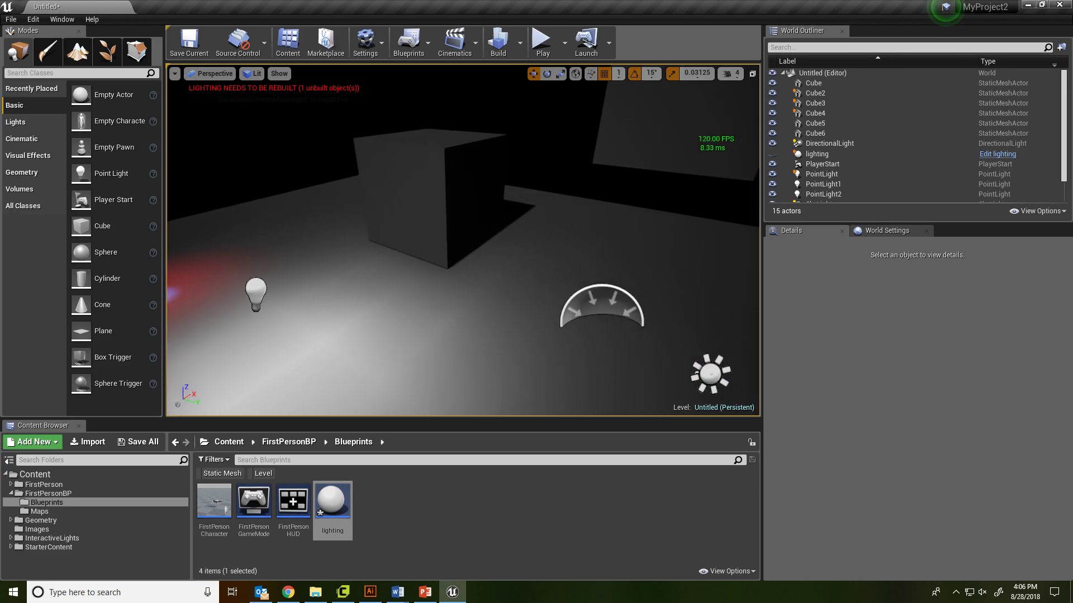
{"action": "right_click_drag", "start_coordinate": [553, 183], "coordinate": [554, 184]}
{"action": "left_click", "coordinate": [897, 235]}
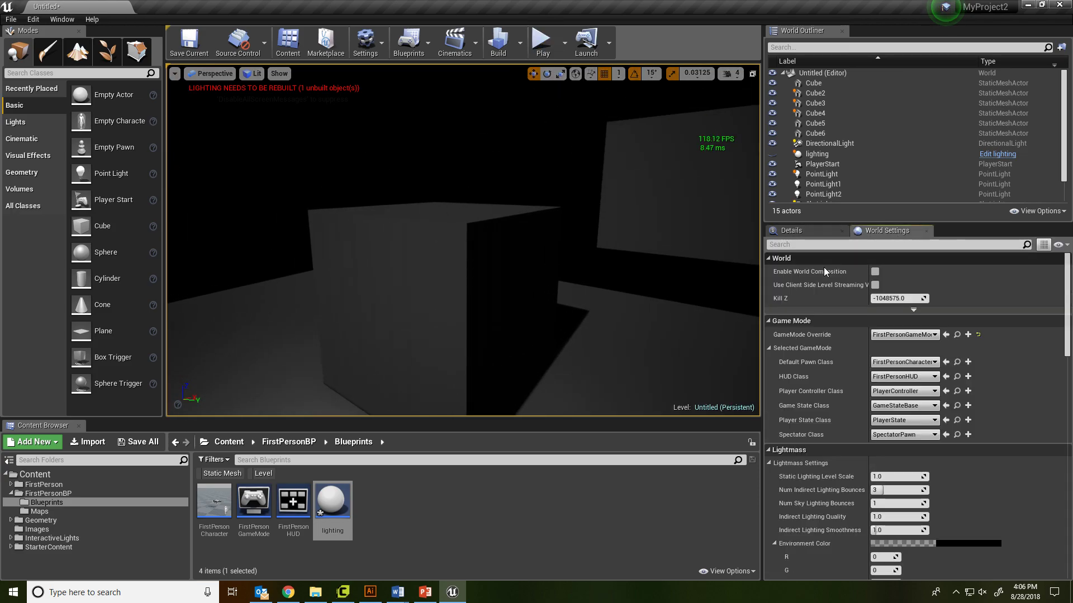
{"action": "right_click_drag", "start_coordinate": [383, 290], "coordinate": [383, 290]}
{"action": "left_click", "coordinate": [337, 301]}
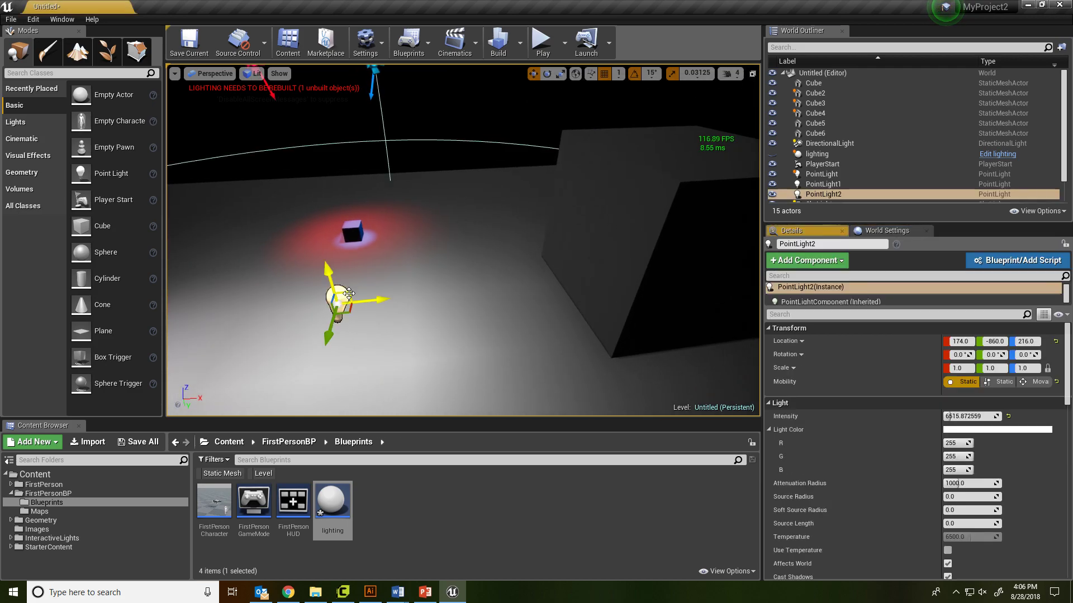
{"action": "left_click", "coordinate": [1034, 384]}
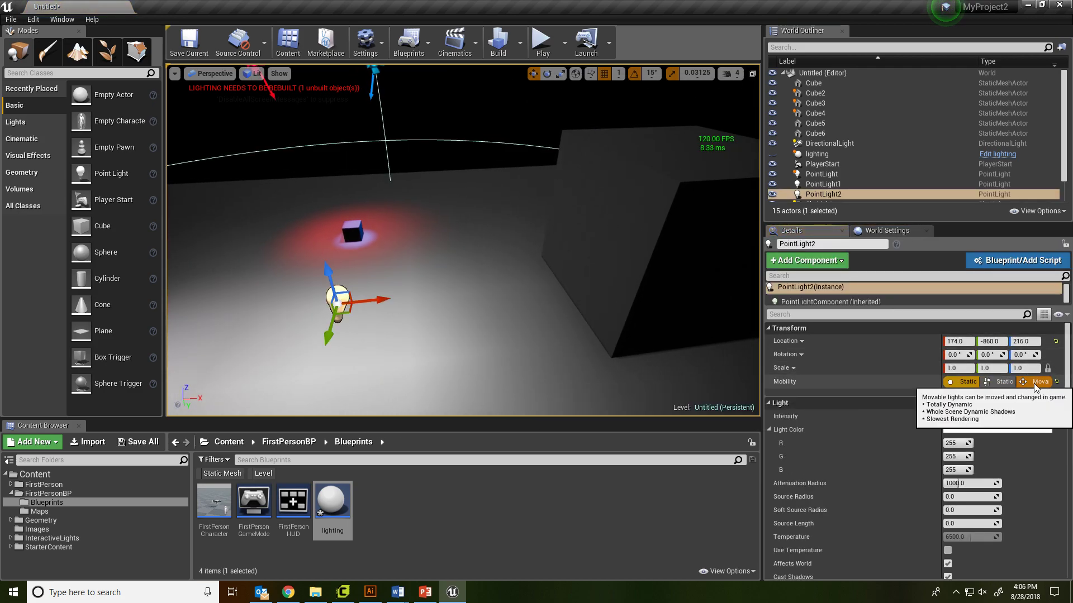
Step: Play the level facing the large cube, walk forward and back through the coloured light beside it, and end the session
{"action": "right_click_drag", "start_coordinate": [520, 162], "coordinate": [519, 162]}
{"action": "key", "text": "s"}
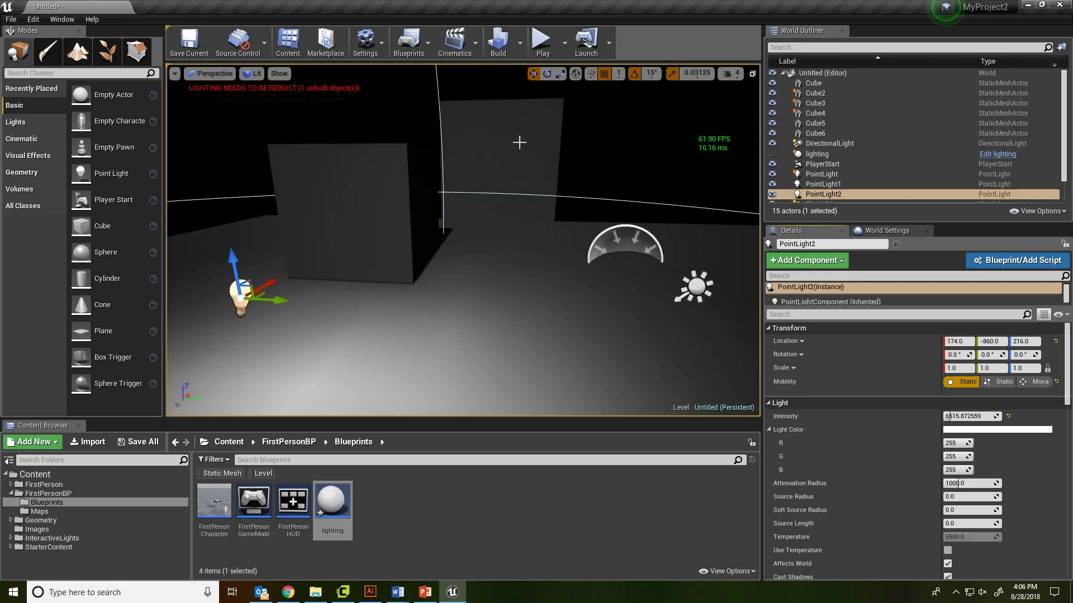
{"action": "left_click", "coordinate": [545, 39]}
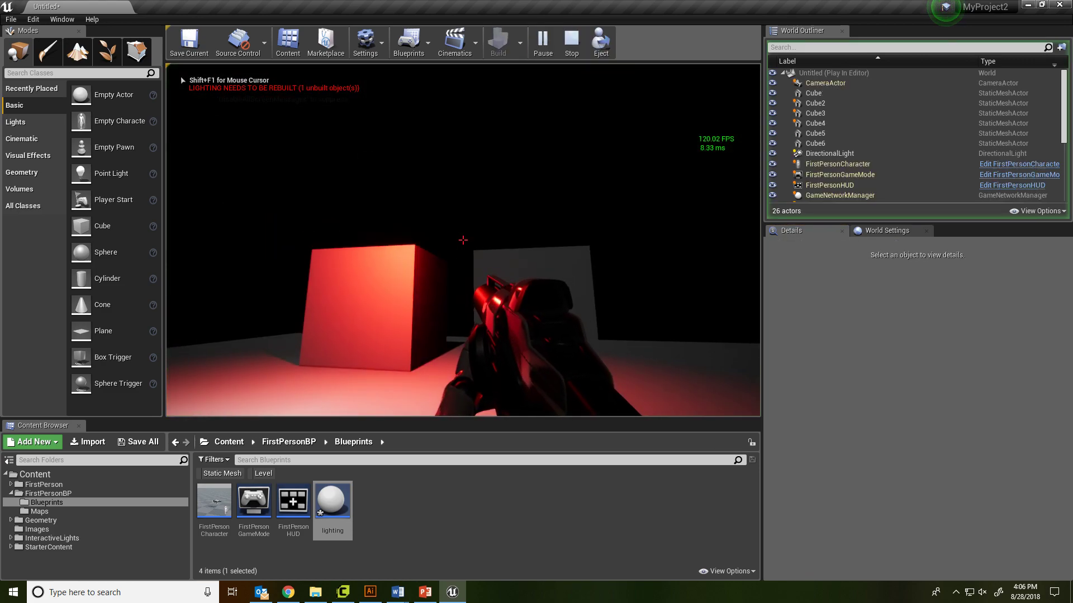
{"action": "key", "text": "w"}
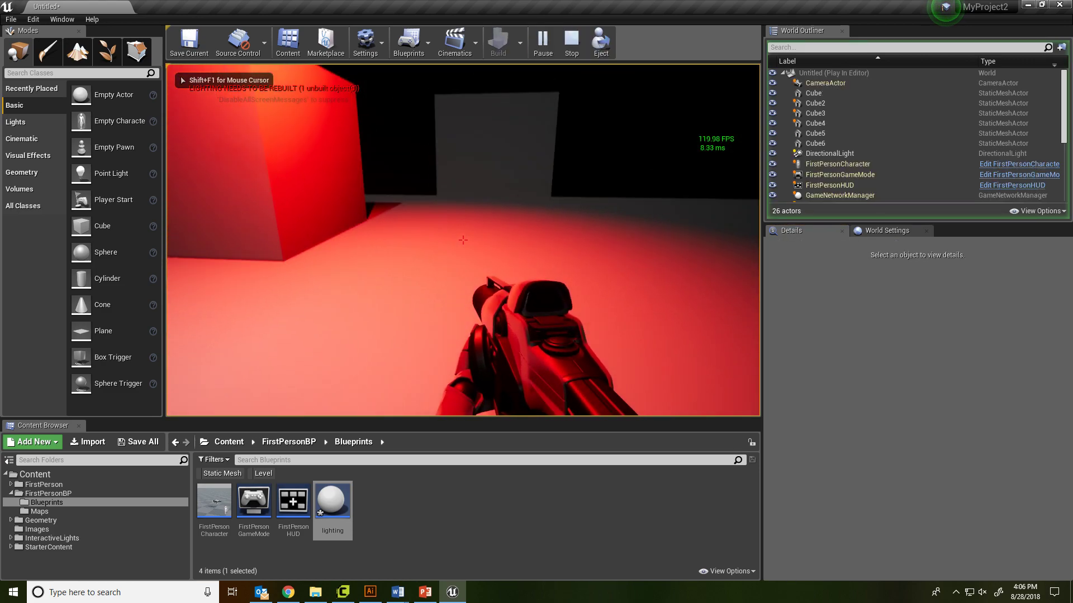
{"action": "key", "text": "s"}
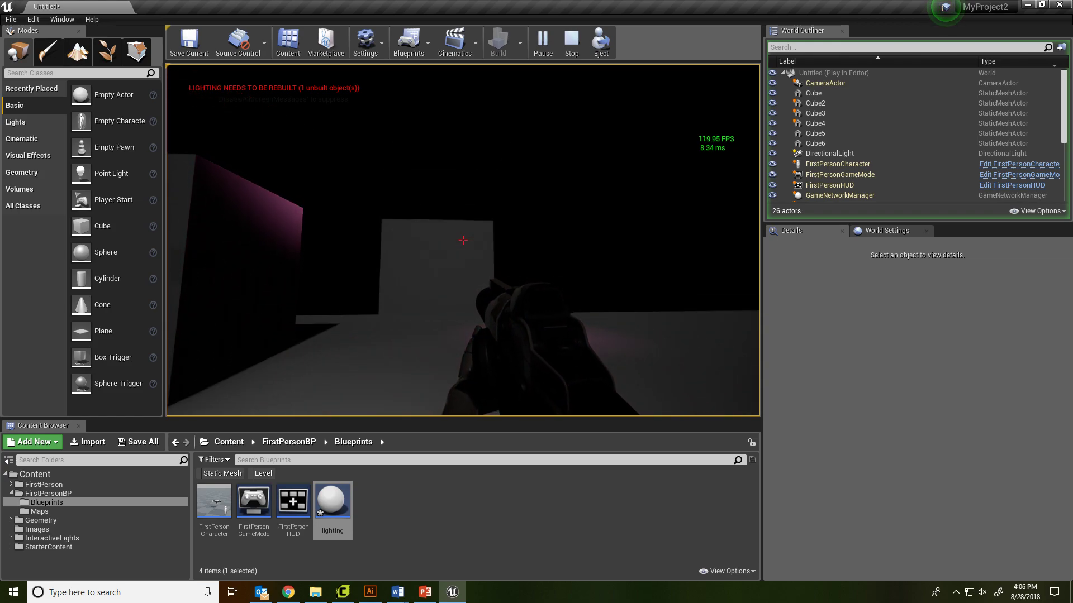
{"action": "key", "text": "Escape"}
{"action": "right_click_drag", "start_coordinate": [617, 184], "coordinate": [503, 201]}
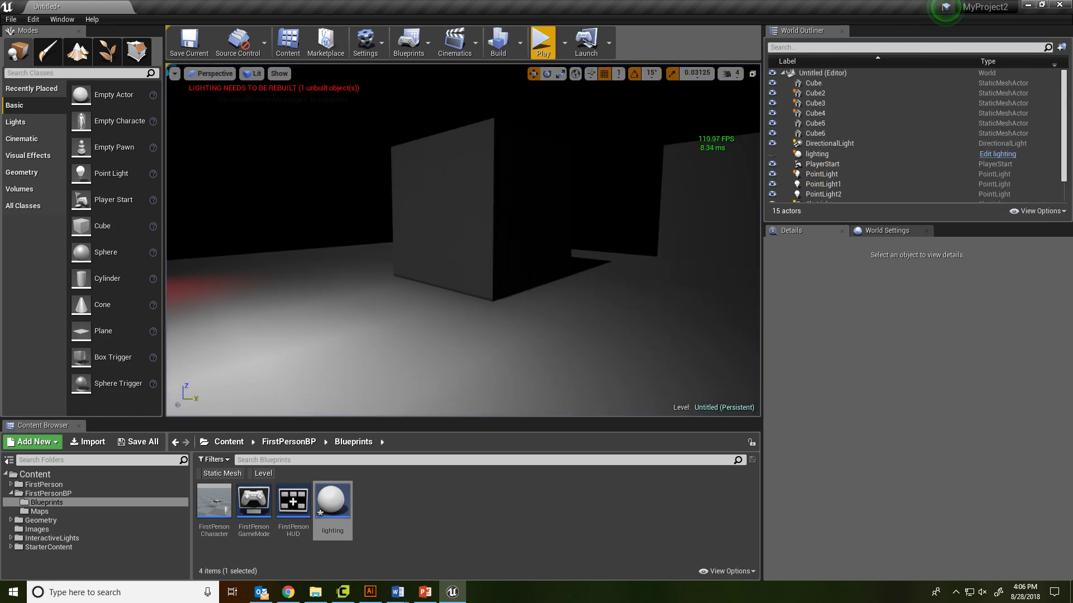
Step: Show the light types available for placement, with the spotlit small cube and the large cube in view
{"action": "right_click_drag", "start_coordinate": [579, 208], "coordinate": [536, 215]}
{"action": "scroll", "coordinate": [579, 208], "scroll_direction": "down", "scroll_amount": 2}
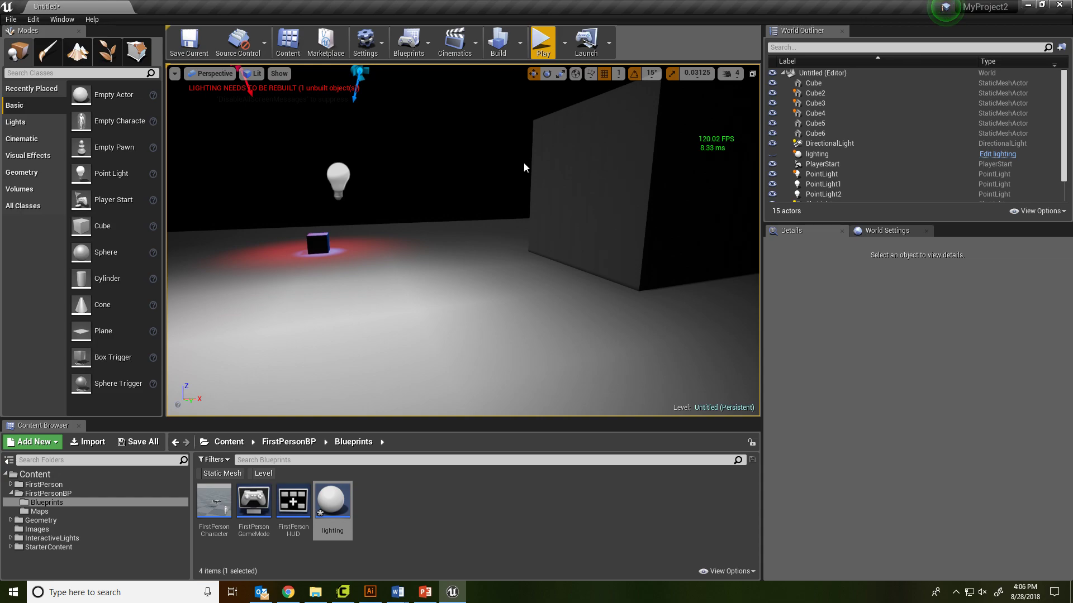
{"action": "left_click", "coordinate": [46, 128]}
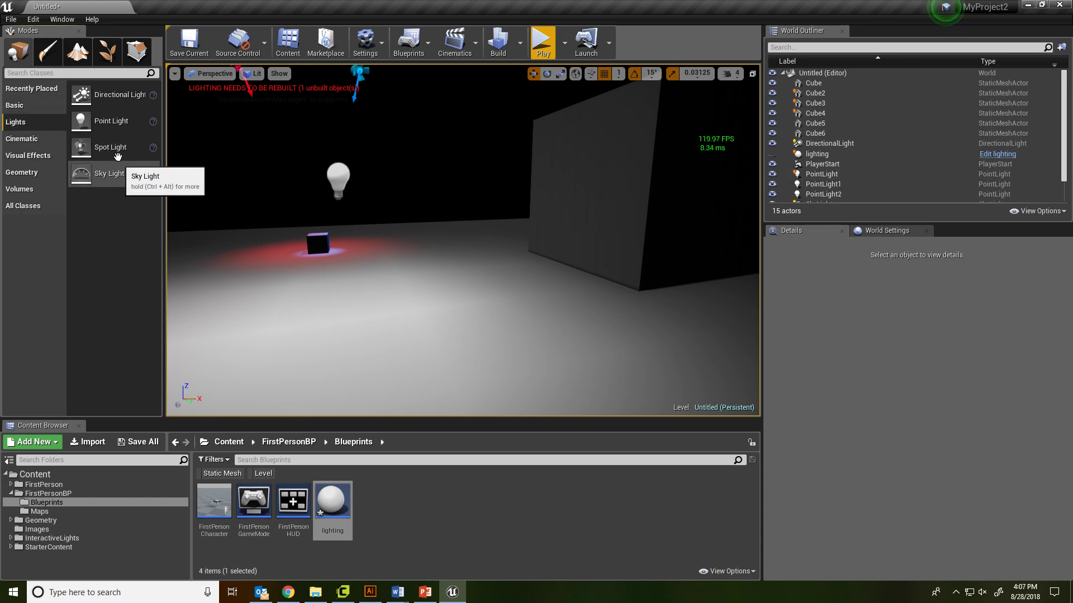
Step: Select the directional light and switch its visibility off and on to compare its effect on the floor, cubes and shadows
{"action": "left_click", "coordinate": [840, 144]}
{"action": "right_click_drag", "start_coordinate": [464, 240], "coordinate": [502, 240]}
{"action": "right_click_drag", "start_coordinate": [464, 240], "coordinate": [478, 372]}
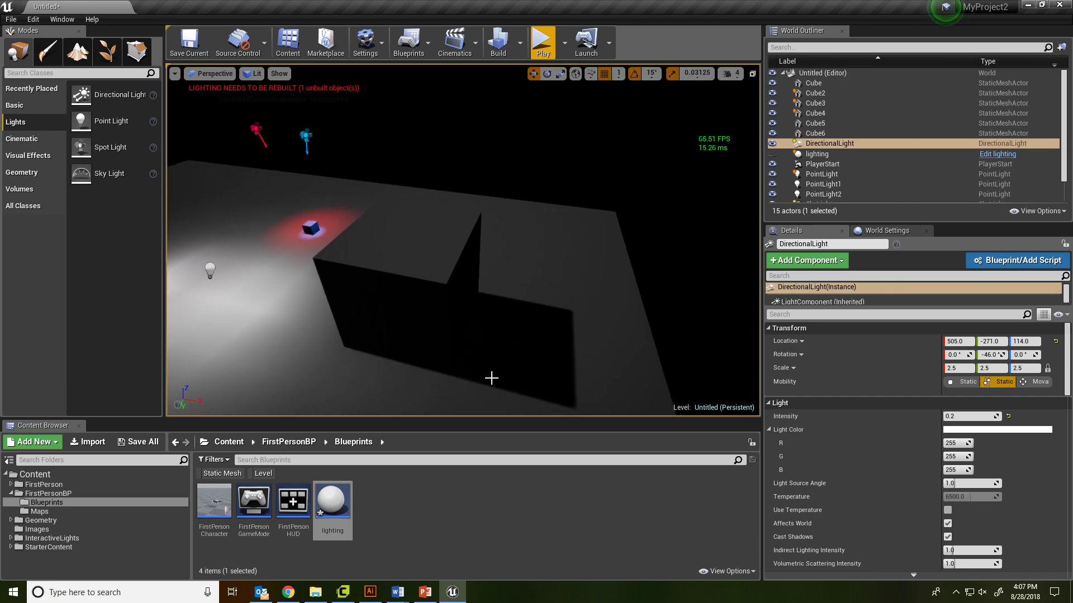
{"action": "right_click_drag", "start_coordinate": [527, 329], "coordinate": [489, 299]}
{"action": "left_click", "coordinate": [772, 144]}
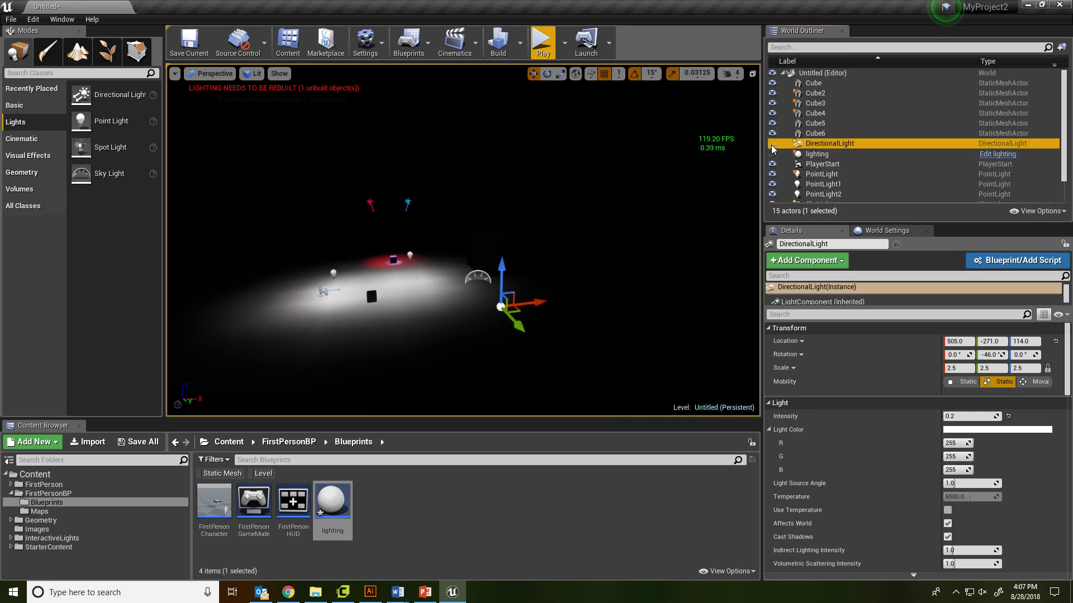
{"action": "right_click_drag", "start_coordinate": [464, 251], "coordinate": [511, 240]}
{"action": "left_click", "coordinate": [772, 143]}
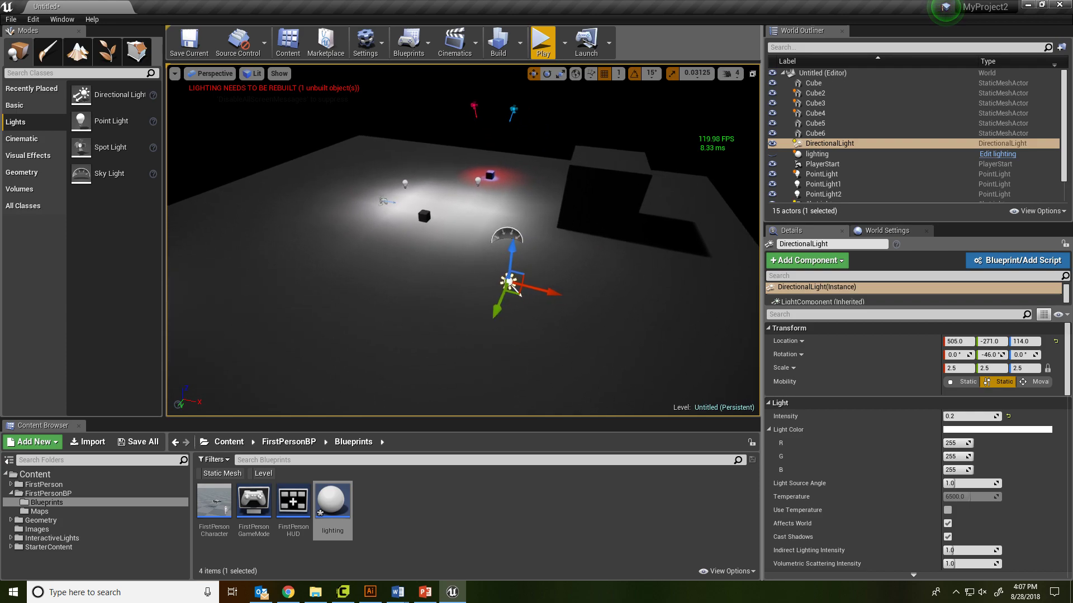
{"action": "right_click_drag", "start_coordinate": [635, 297], "coordinate": [703, 254]}
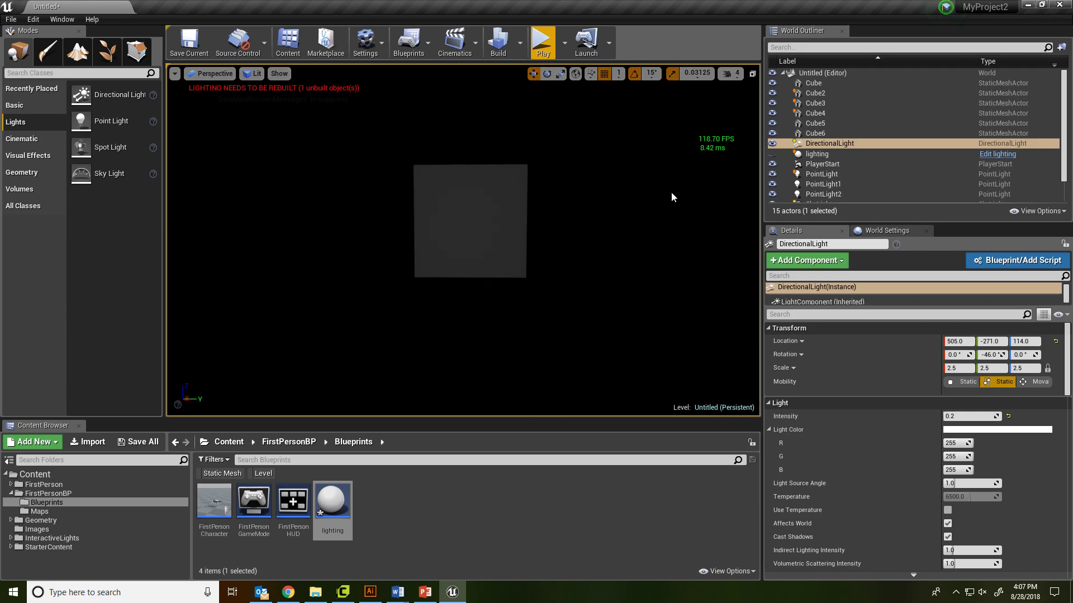
{"action": "double_click", "coordinate": [774, 143]}
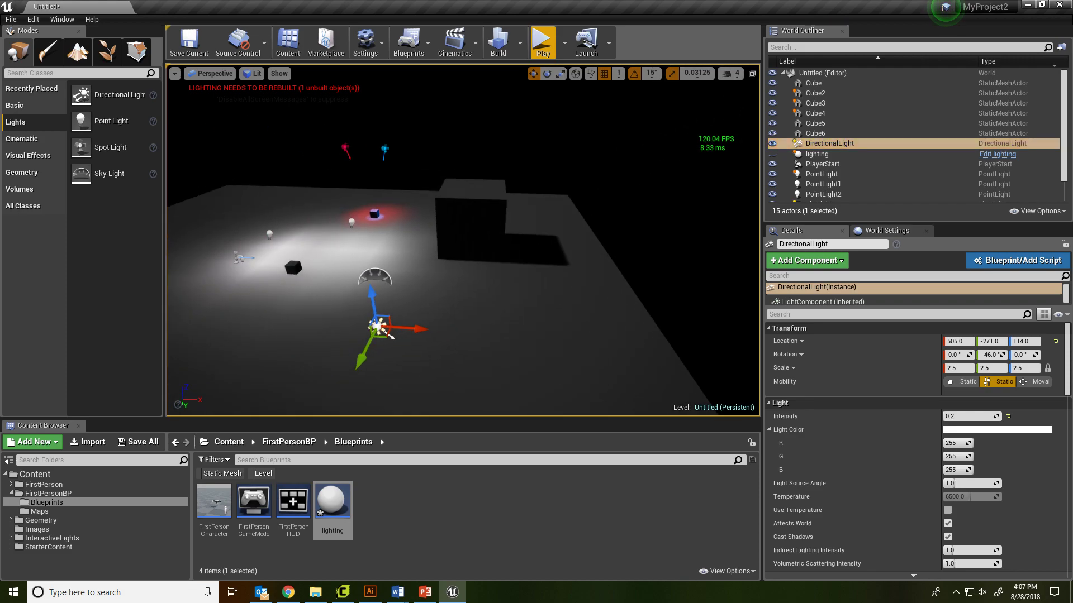
Step: Raise the directional light's intensity to about 0.57 and check the large cube's shading
{"action": "left_click_drag", "start_coordinate": [969, 416], "coordinate": [942, 417]}
{"action": "key", "text": "a"}
{"action": "right_click_drag", "start_coordinate": [689, 384], "coordinate": [751, 384]}
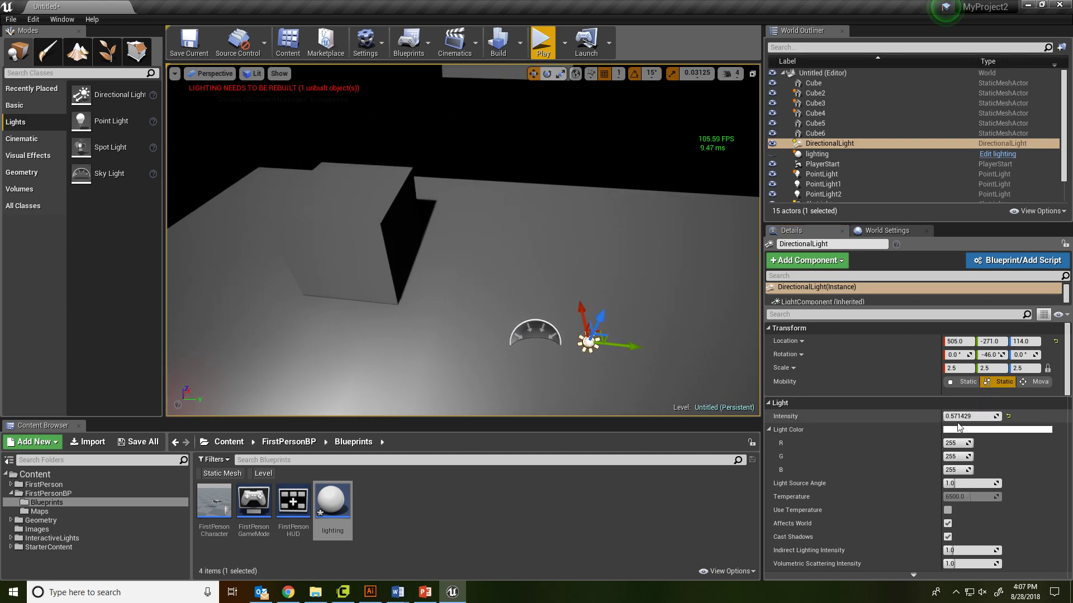
Step: Tint the directional light's color pale pink, with RGB values 255, 217 and 204
{"action": "left_click", "coordinate": [983, 429]}
{"action": "left_click", "coordinate": [794, 373]}
{"action": "left_click_drag", "start_coordinate": [794, 373], "coordinate": [810, 380]}
{"action": "left_click", "coordinate": [890, 552]}
{"action": "right_click_drag", "start_coordinate": [571, 293], "coordinate": [703, 274]}
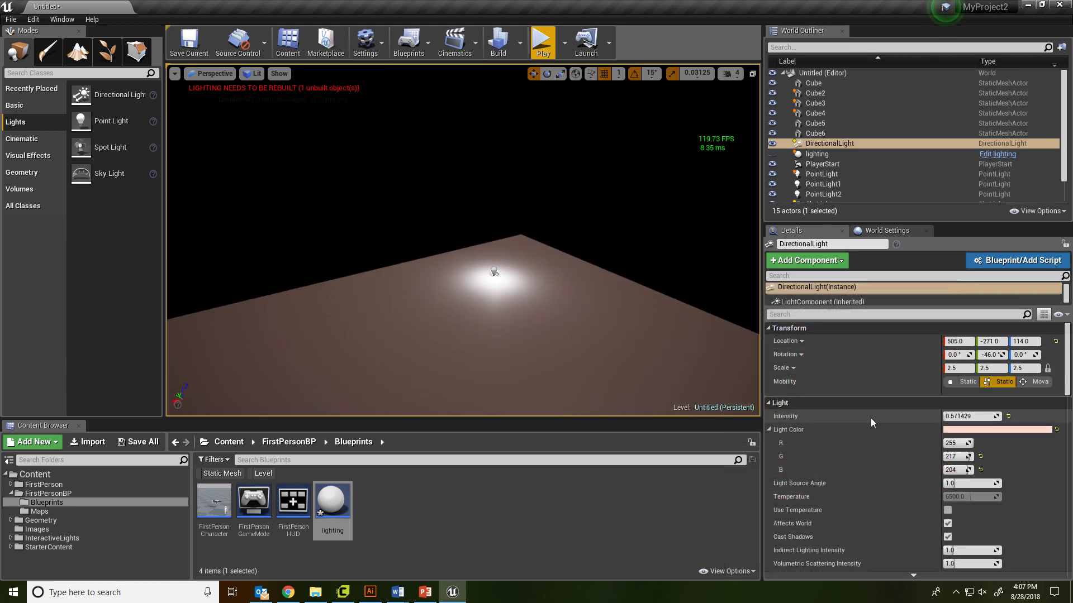
Step: Enable Use Temperature on the directional light and change its light color to near-white, hex sRGB FFF8FDFF
{"action": "scroll", "coordinate": [921, 458], "scroll_direction": "down", "scroll_amount": 3}
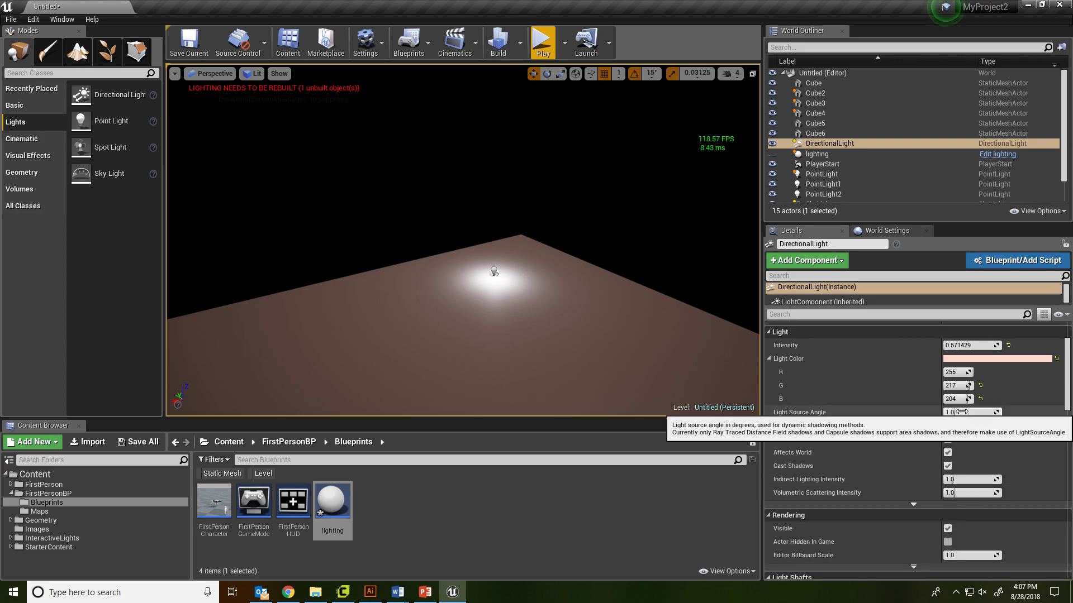
{"action": "left_click", "coordinate": [948, 439]}
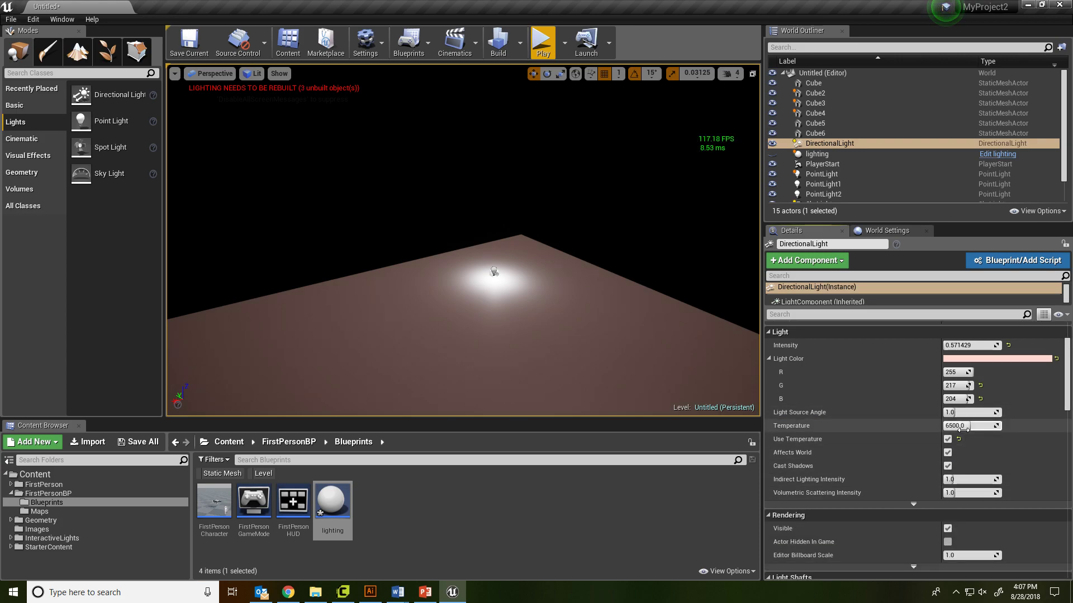
{"action": "left_click", "coordinate": [961, 361]}
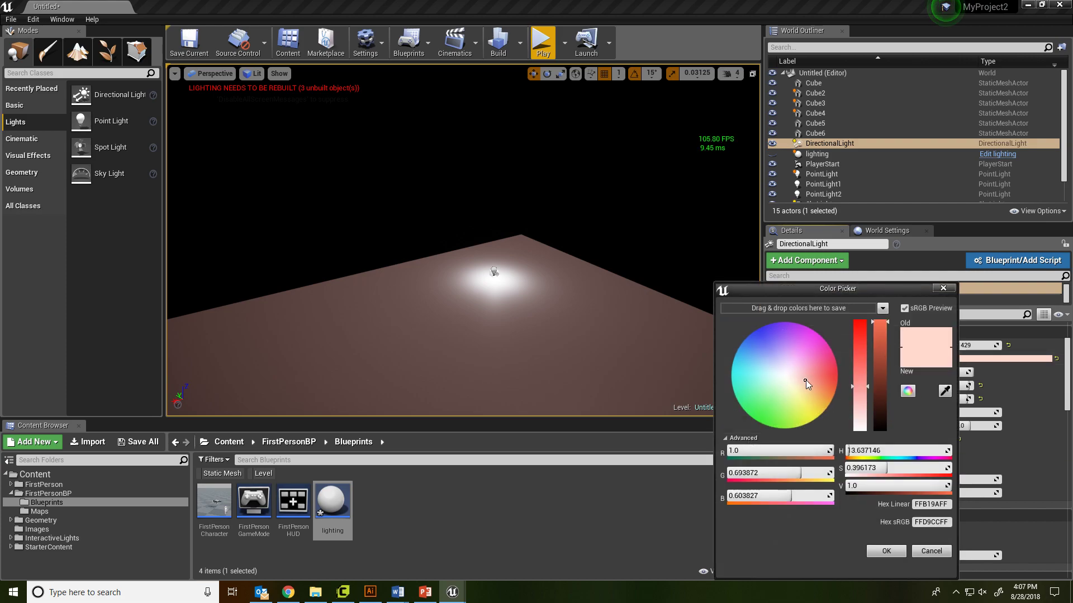
{"action": "left_click", "coordinate": [931, 551]}
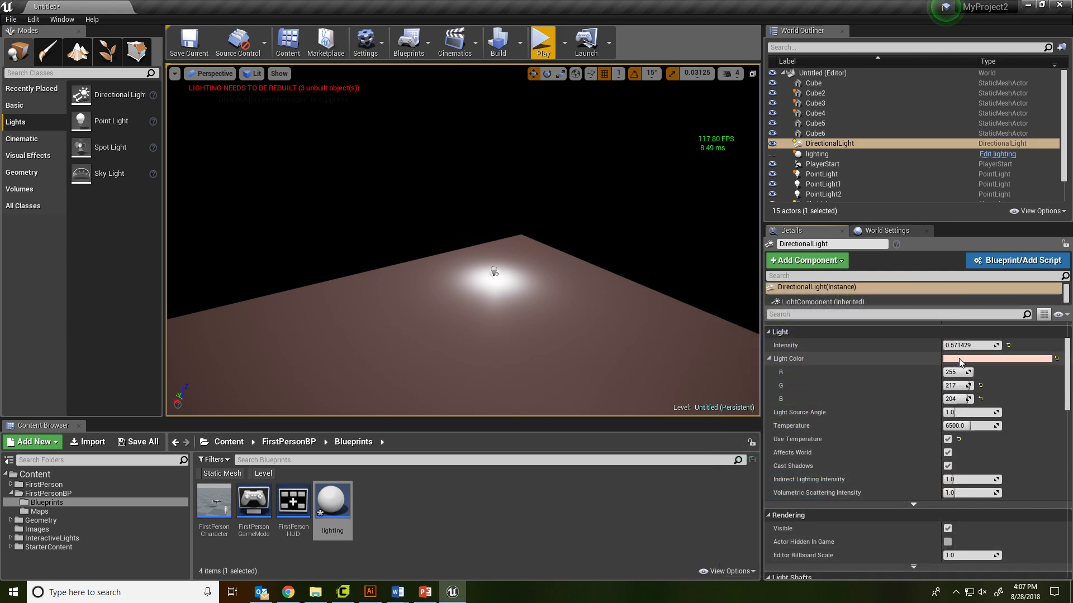
{"action": "left_click", "coordinate": [977, 359]}
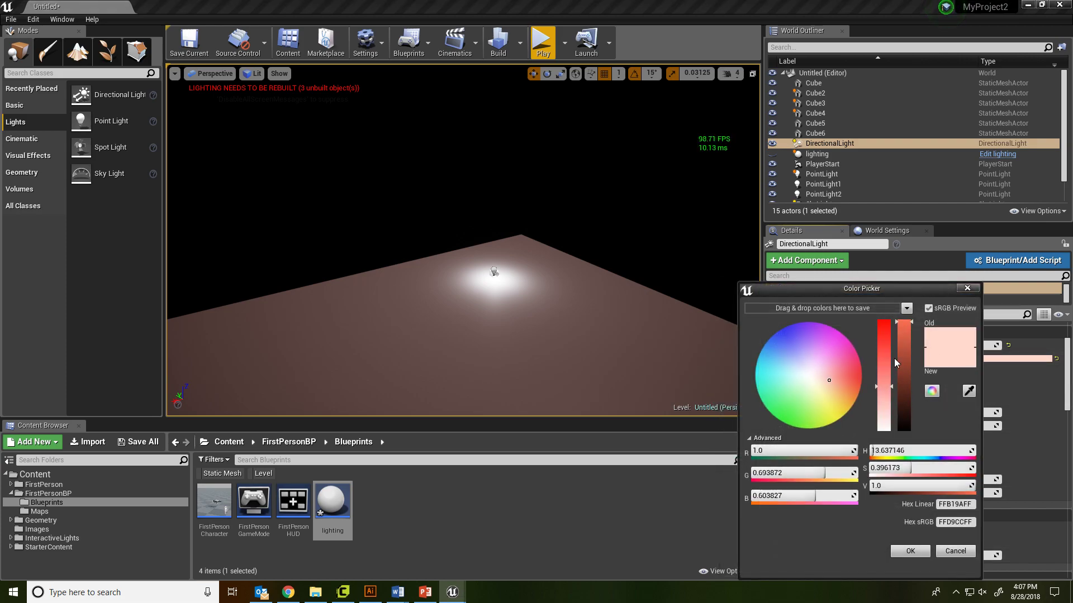
{"action": "left_click", "coordinate": [812, 374]}
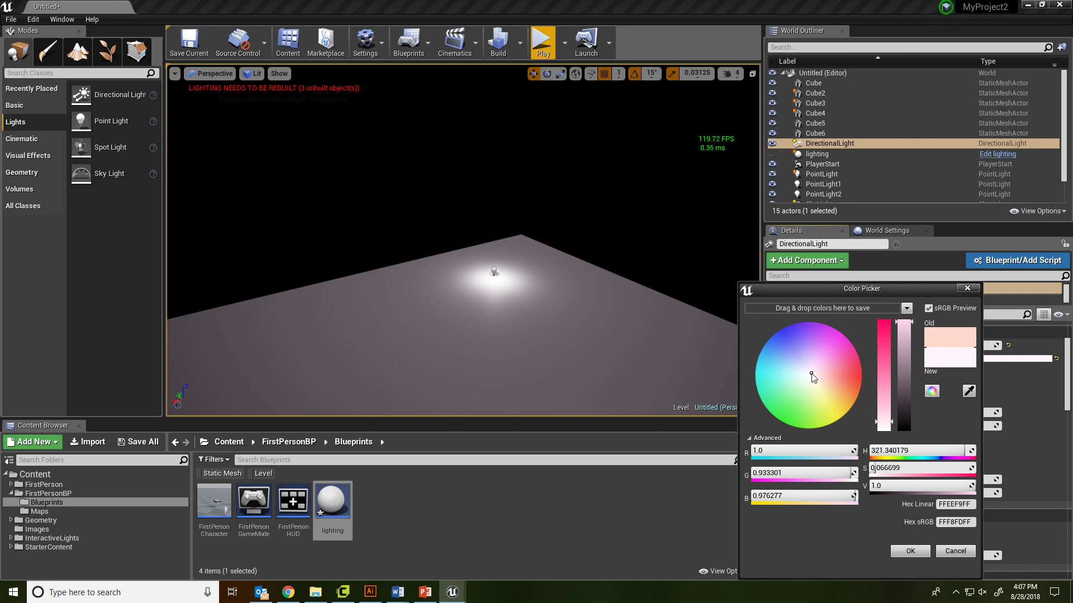
{"action": "left_click", "coordinate": [908, 552]}
Step: Look through the directional light's Rendering and Light Shafts settings, keeping the directional light selected
{"action": "right_click_drag", "start_coordinate": [904, 412], "coordinate": [906, 338]}
{"action": "scroll", "coordinate": [905, 458], "scroll_direction": "down", "scroll_amount": 3}
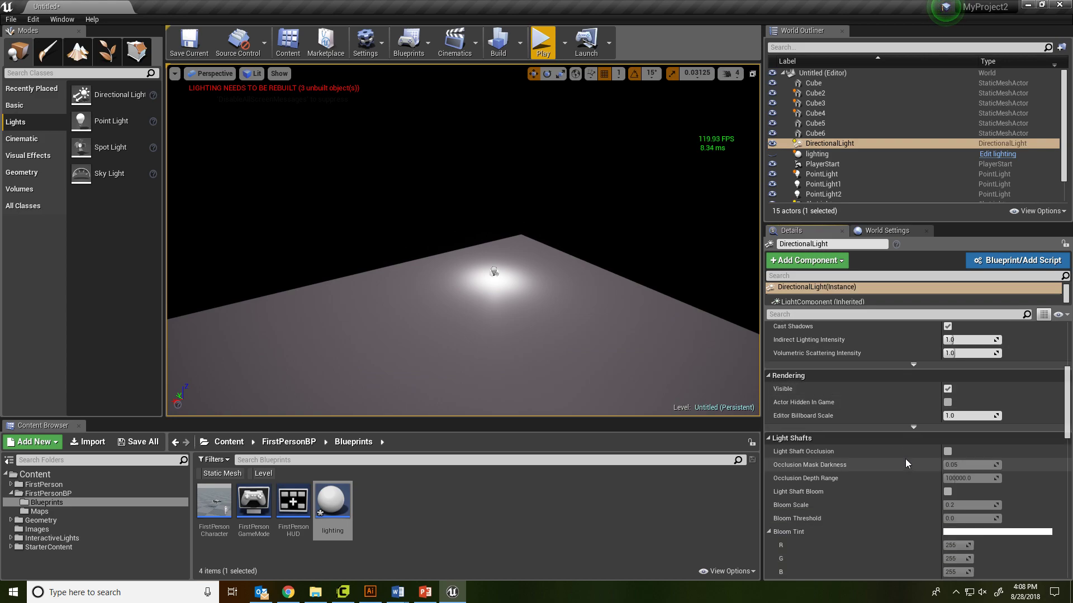
{"action": "scroll", "coordinate": [905, 463], "scroll_direction": "down", "scroll_amount": 1}
{"action": "right_click_drag", "start_coordinate": [699, 363], "coordinate": [670, 379]}
{"action": "right_click_drag", "start_coordinate": [604, 155], "coordinate": [603, 155]}
{"action": "right_click", "coordinate": [604, 155]}
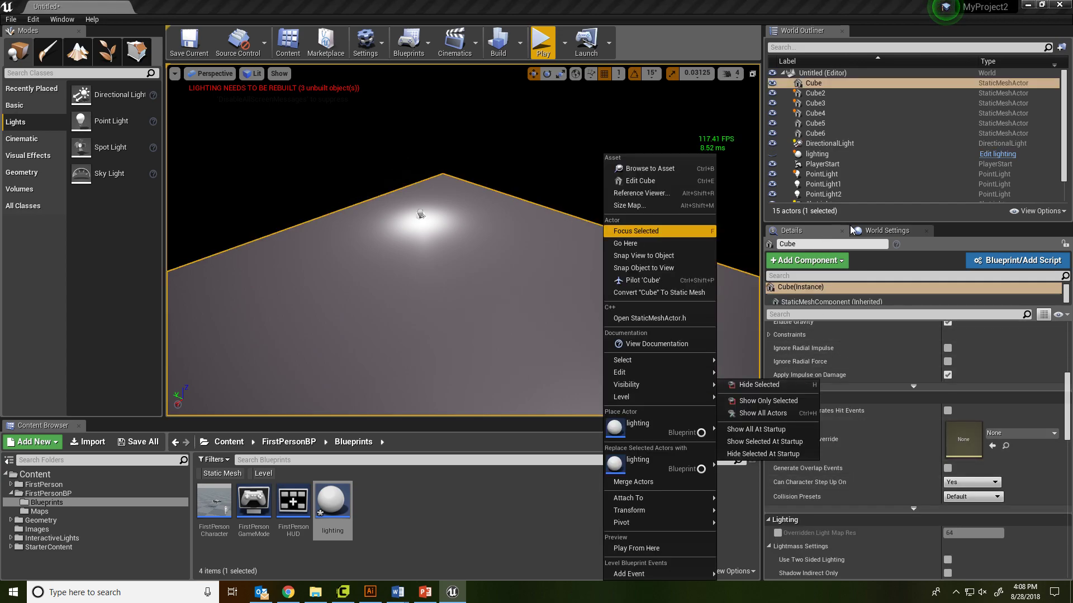
{"action": "scroll", "coordinate": [853, 133], "scroll_direction": "down", "scroll_amount": 1}
{"action": "left_click", "coordinate": [852, 129]}
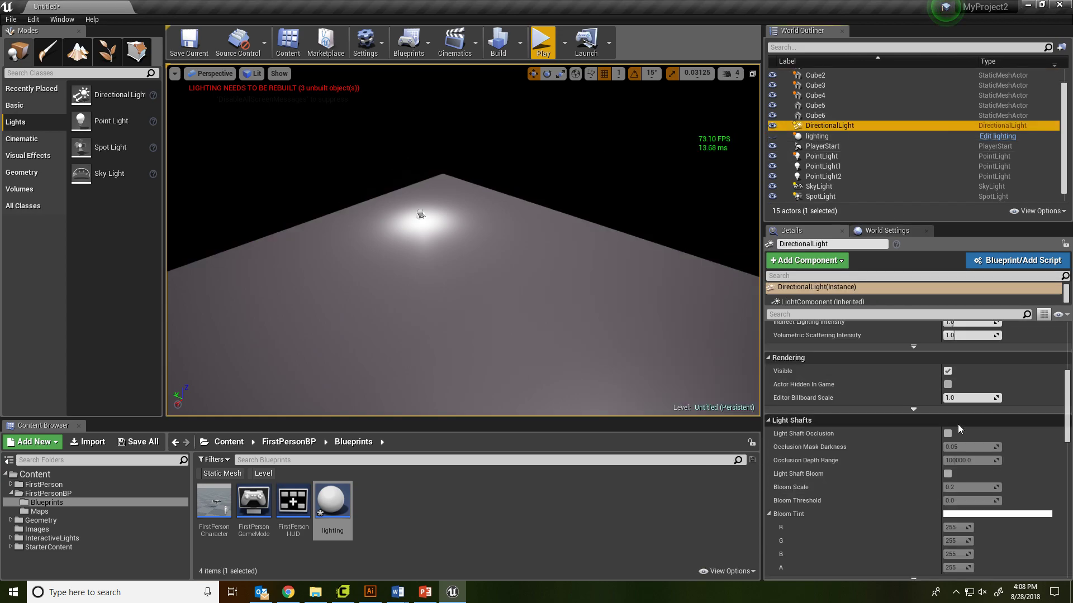
Step: Enable Light Shaft Bloom on the directional light with Bloom Scale about 9.91 and Bloom Threshold about 1.94, and view the cubes
{"action": "scroll", "coordinate": [916, 484], "scroll_direction": "down", "scroll_amount": 5}
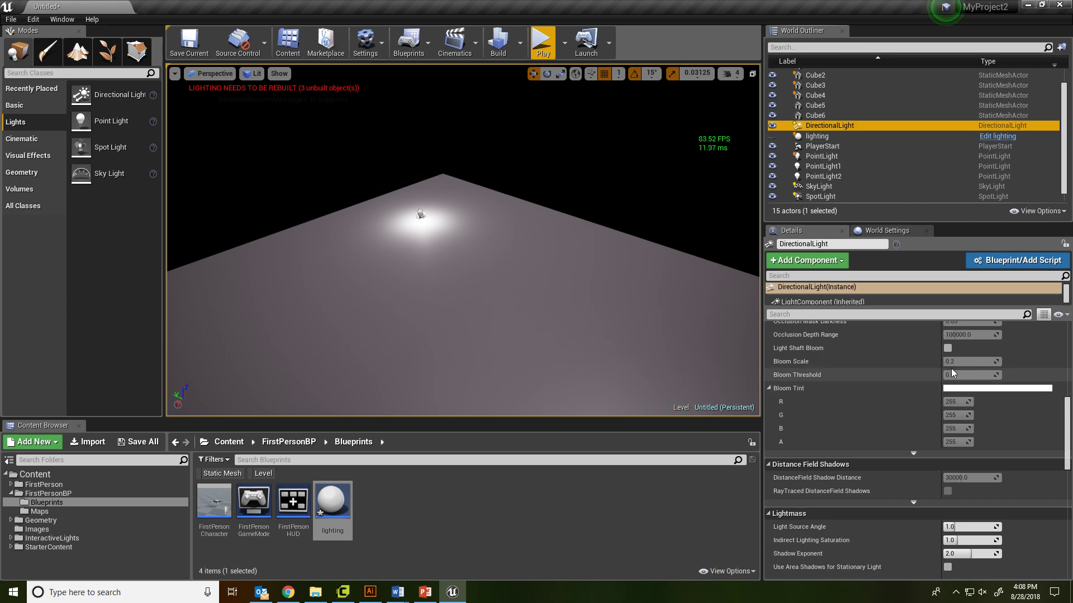
{"action": "left_click", "coordinate": [947, 348]}
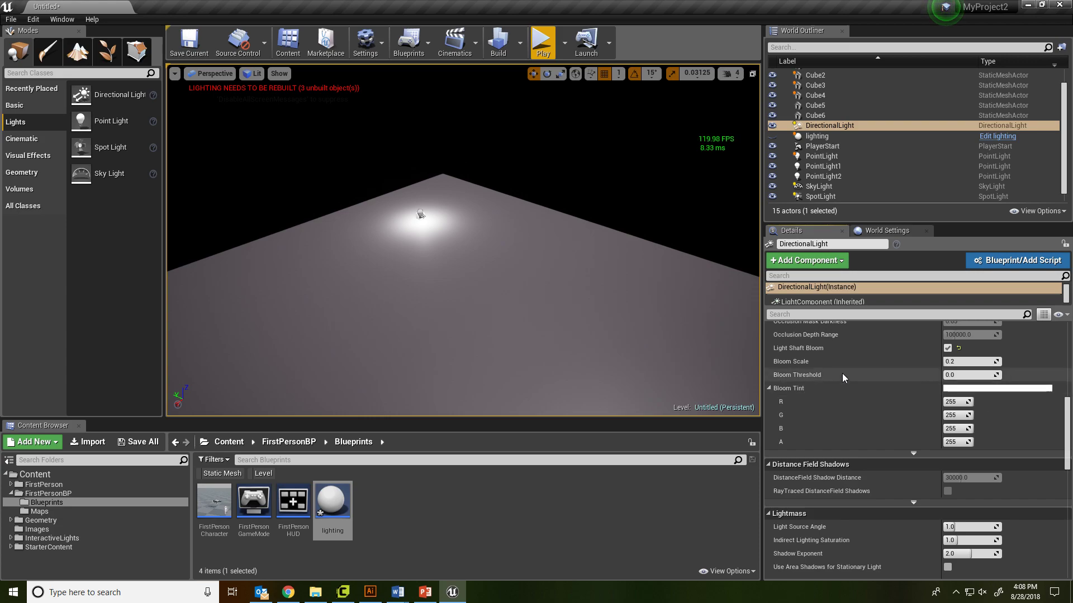
{"action": "left_click_drag", "start_coordinate": [969, 375], "coordinate": [997, 375]}
{"action": "right_click_drag", "start_coordinate": [464, 240], "coordinate": [420, 274]}
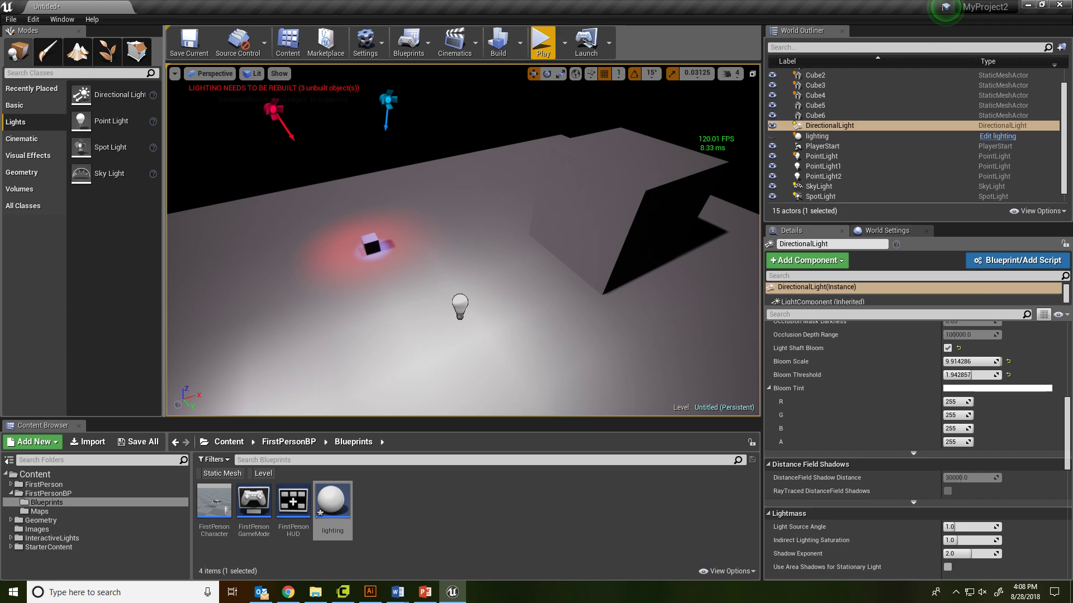
{"action": "right_click_drag", "start_coordinate": [447, 311], "coordinate": [447, 296]}
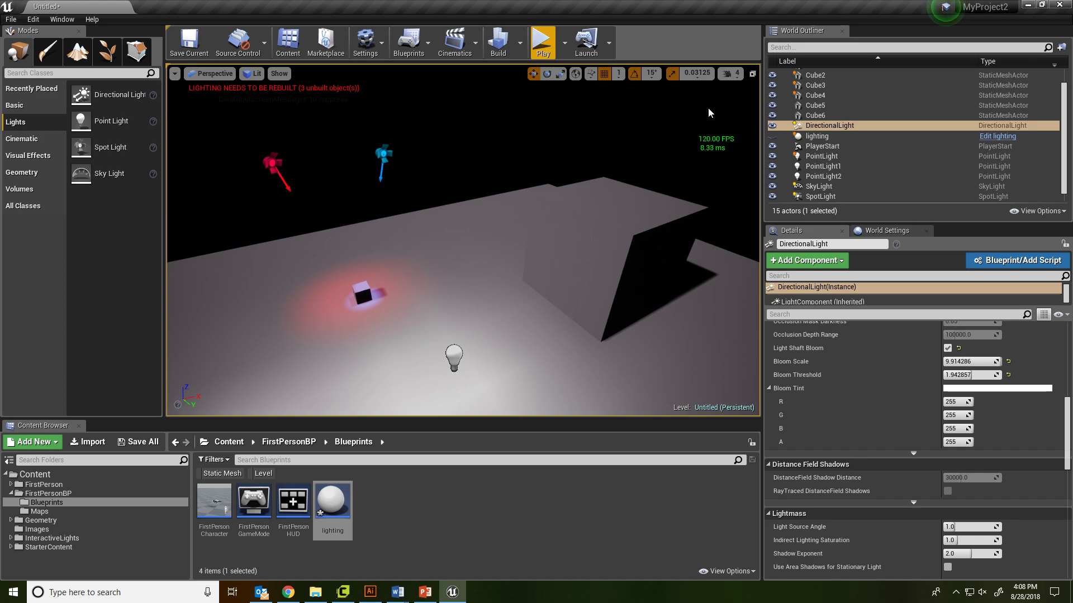
Step: Set the white point light in front of the cubes to Stationary mobility and duplicate it into five copies around it
{"action": "left_click", "coordinate": [454, 358]}
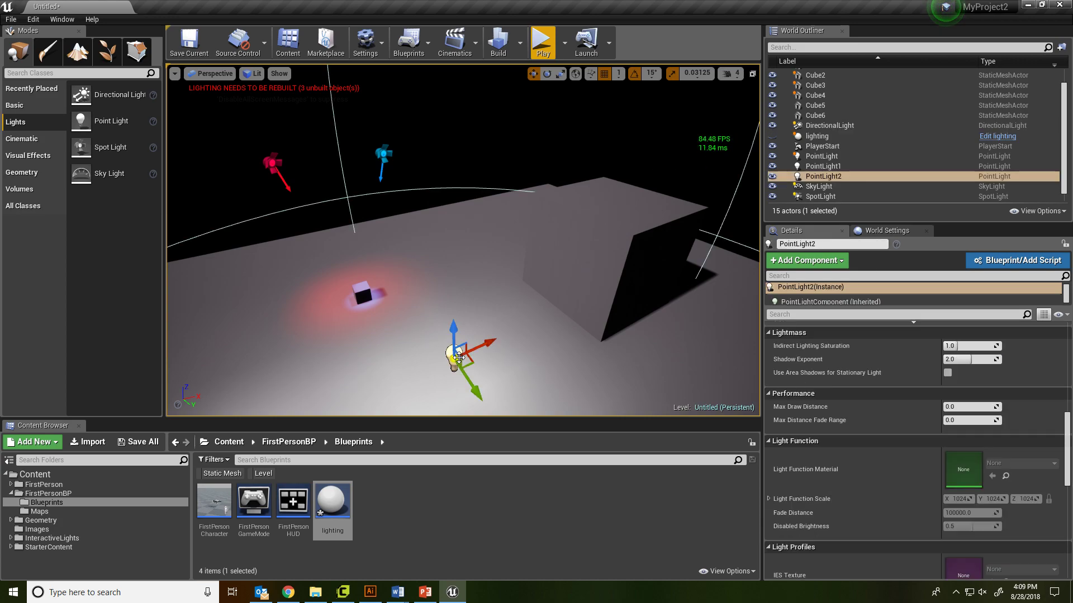
{"action": "left_click", "coordinate": [872, 231]}
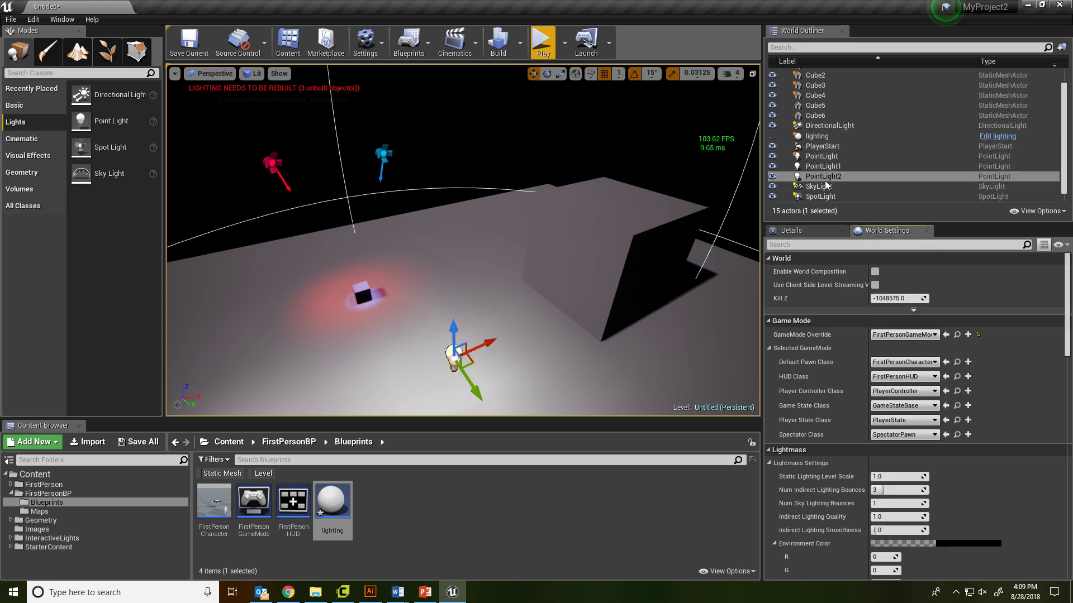
{"action": "left_click", "coordinate": [835, 231]}
{"action": "scroll", "coordinate": [949, 391], "scroll_direction": "up", "scroll_amount": 10}
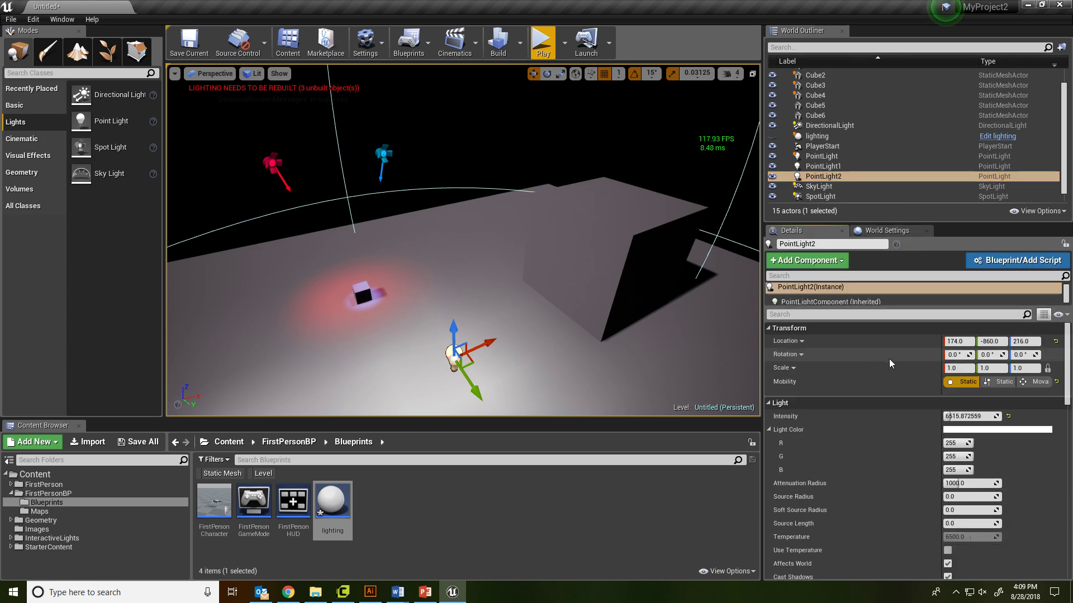
{"action": "left_click", "coordinate": [1001, 382]}
{"action": "left_click_drag", "start_coordinate": [473, 386], "coordinate": [429, 321], "text": "alt"}
{"action": "left_click_drag", "start_coordinate": [443, 283], "coordinate": [550, 365], "text": "alt"}
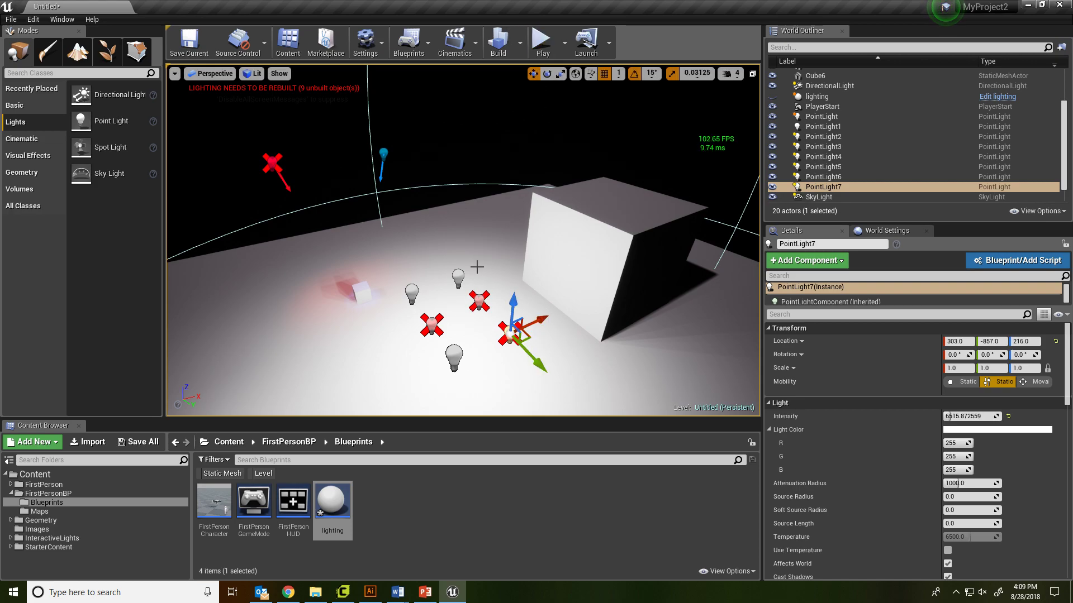
Step: Select the three point lights marked with red crosses and set their mobility to Static
{"action": "left_click", "coordinate": [483, 300], "text": "ctrl"}
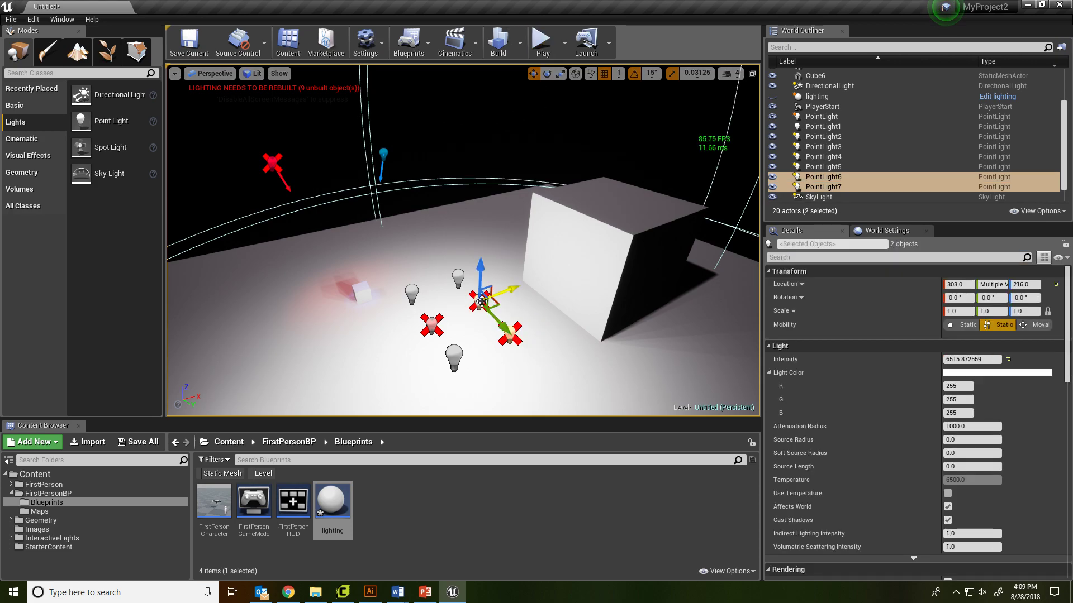
{"action": "left_click", "coordinate": [435, 327], "text": "ctrl"}
{"action": "left_click", "coordinate": [962, 324]}
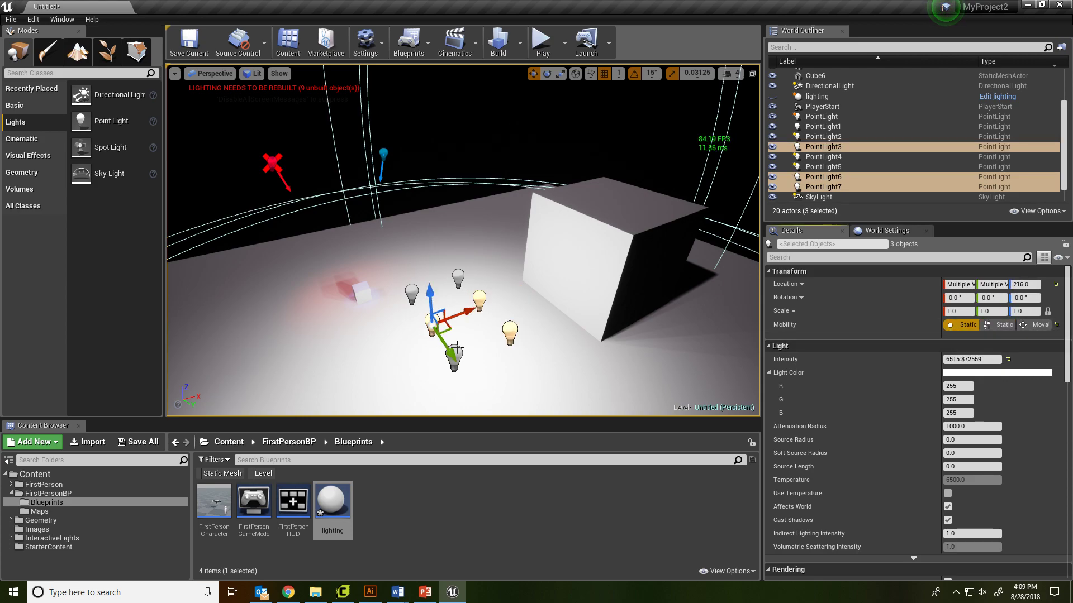